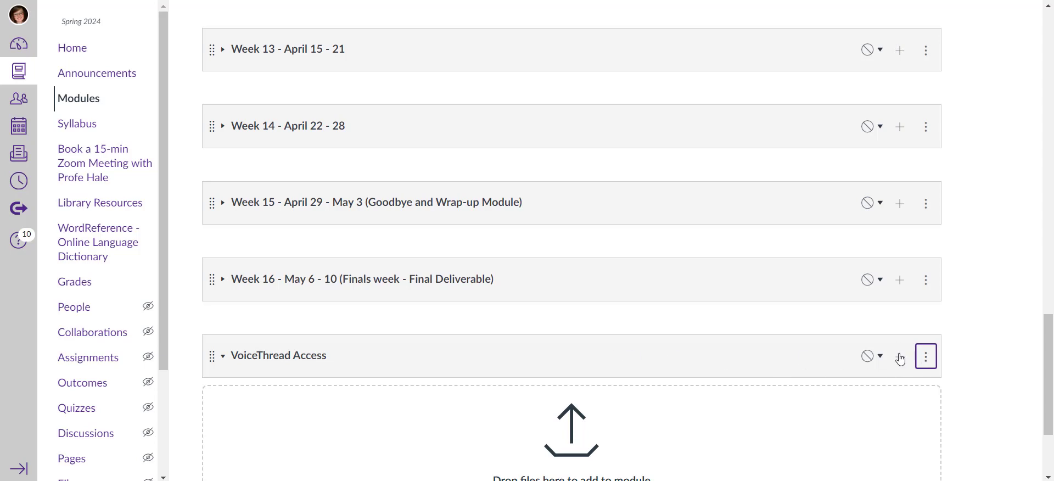
# Start an External Tool item in the VoiceThread Access module, using VoiceThread with the VT Home Page activity type.
pyautogui.click(900, 358)
pyautogui.click(434, 130)
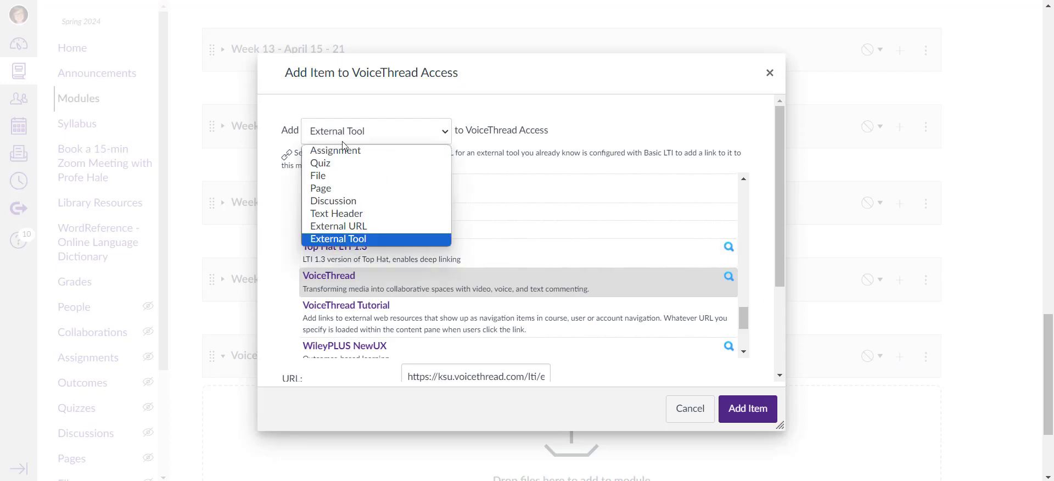
pyautogui.click(356, 242)
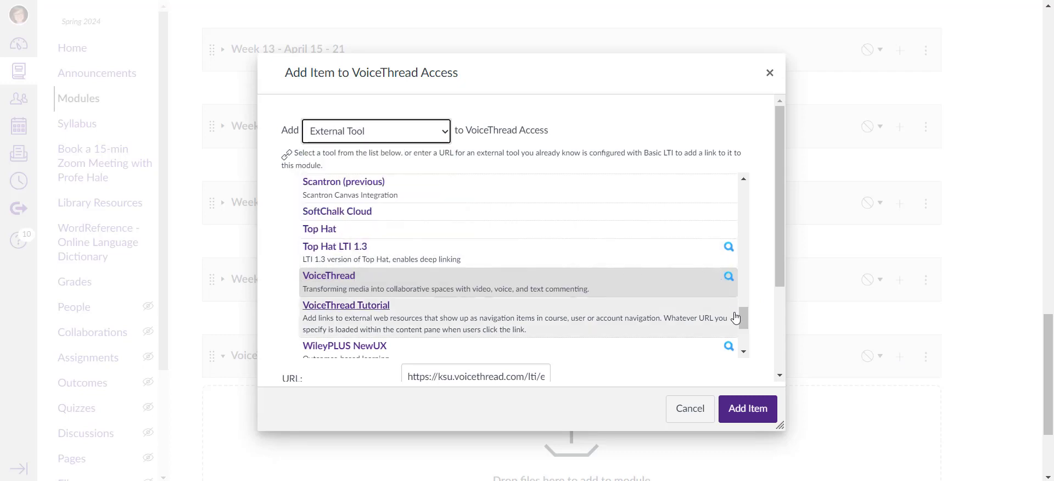
pyautogui.moveTo(737, 317); pyautogui.dragTo(748, 276)
pyautogui.click(765, 296)
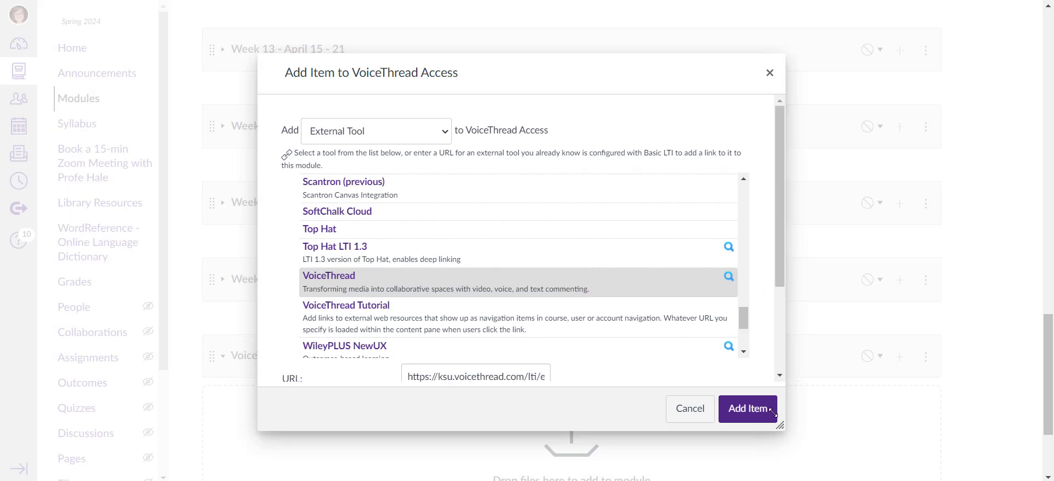
pyautogui.moveTo(780, 426)
pyautogui.mouseDown()
pyautogui.moveTo(550, 310)
pyautogui.moveTo(777, 422)
pyautogui.mouseUp()
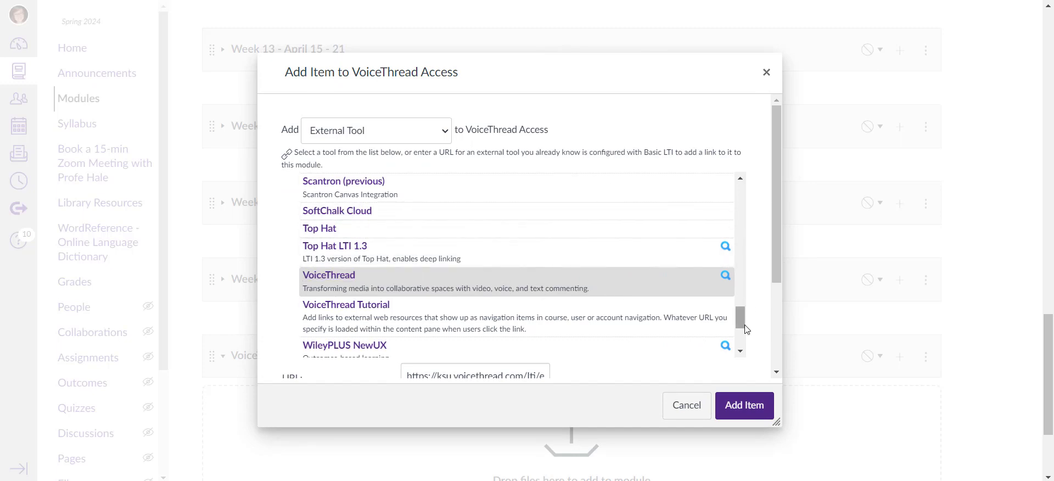
pyautogui.click(356, 282)
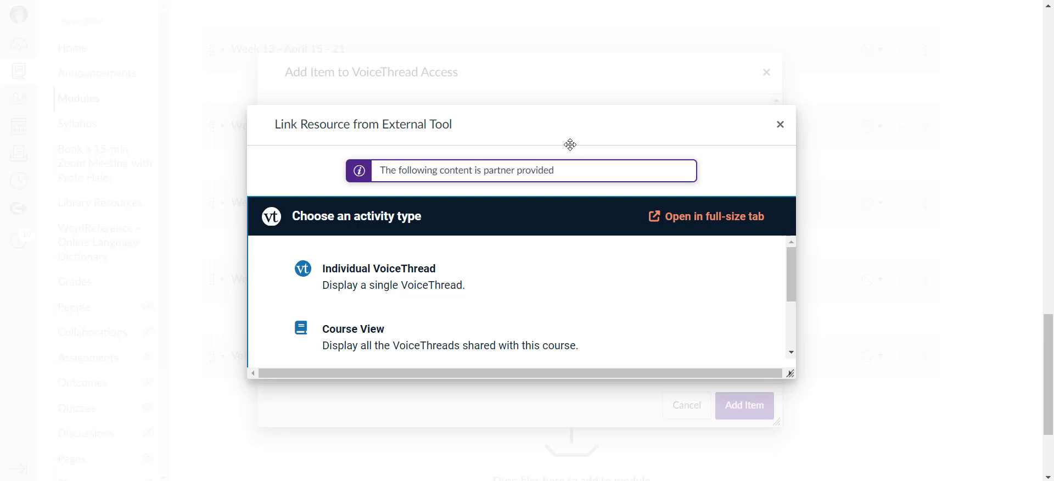
pyautogui.moveTo(790, 373); pyautogui.dragTo(843, 456)
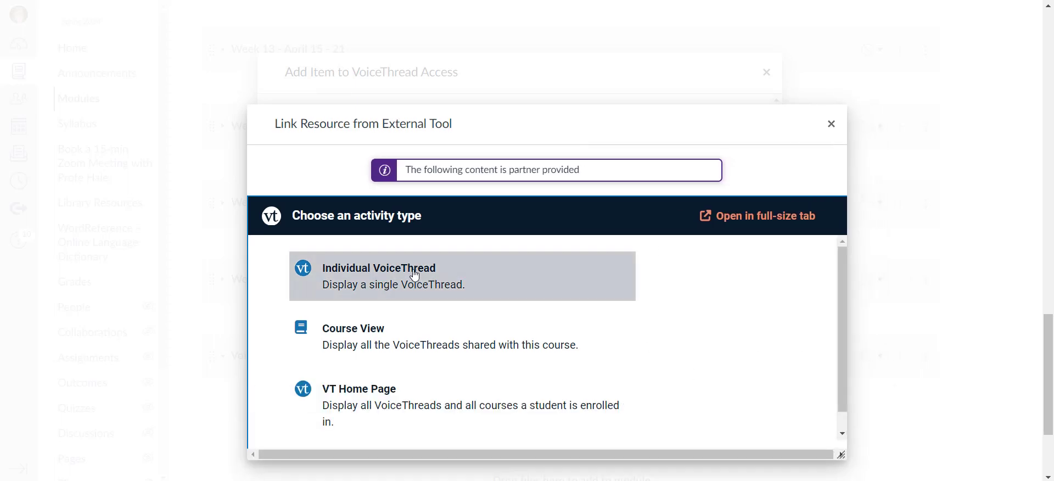
pyautogui.click(388, 401)
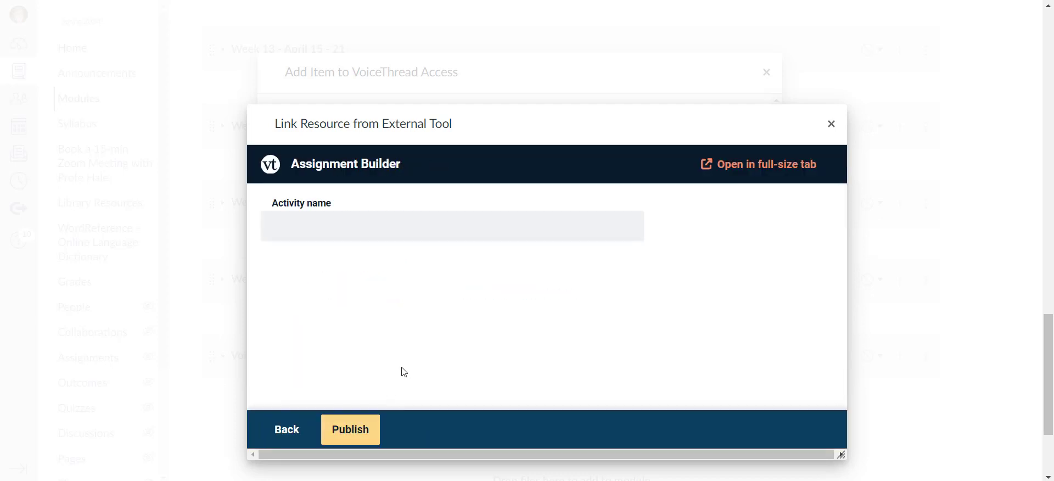
# Publish the activity under the name VoiceThread Home Page and add it to the VoiceThread Access module.
pyautogui.click(375, 230)
pyautogui.write('V')
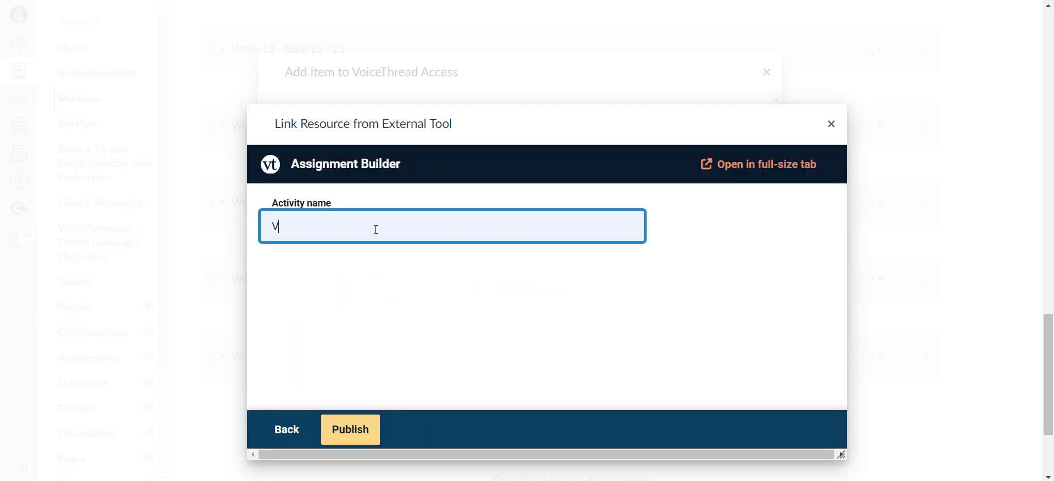
pyautogui.write('oiceThread Honmme Page')
pyautogui.click(356, 418)
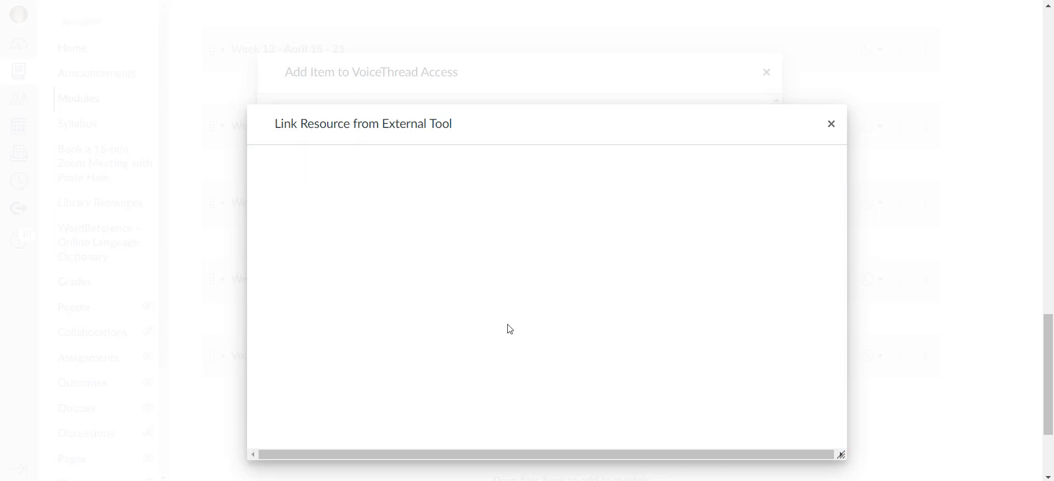
pyautogui.scroll(-3, 735, 326)
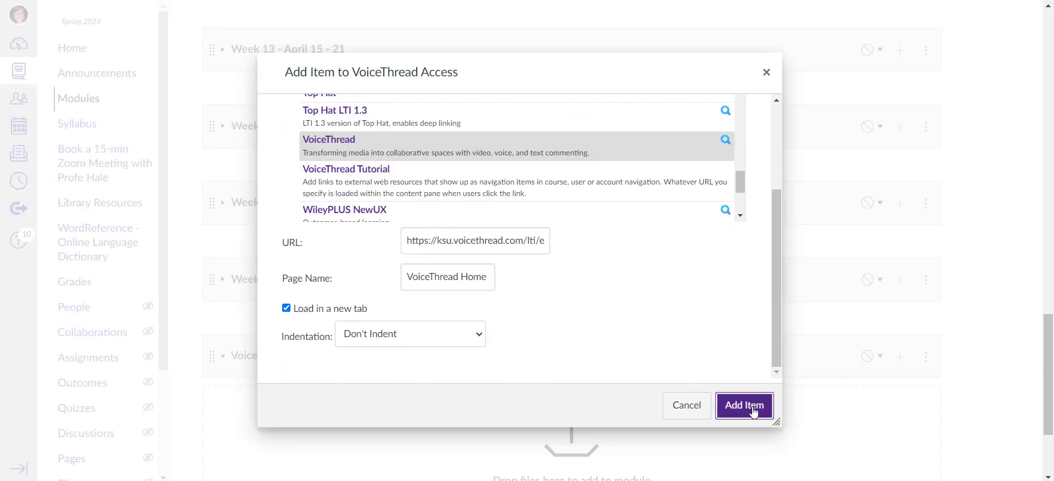
pyautogui.click(748, 405)
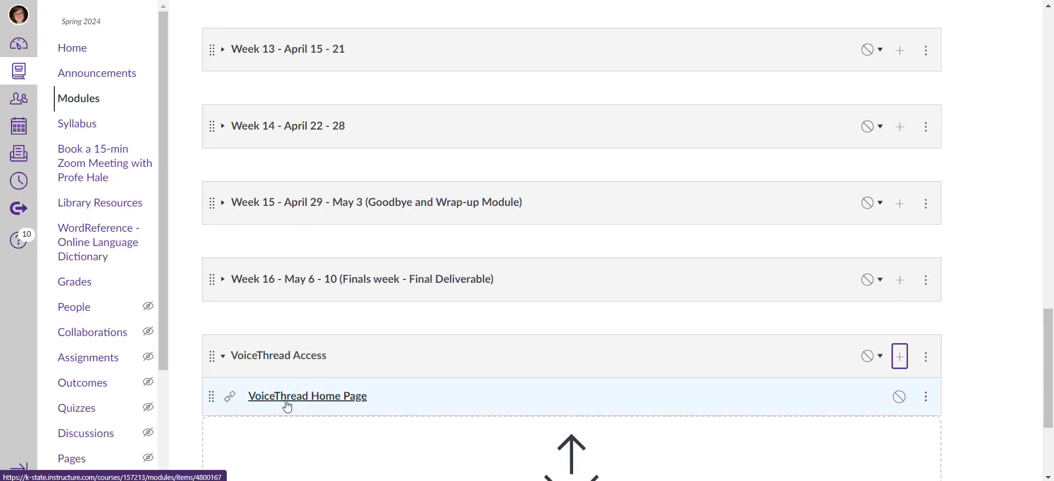
# Load the VoiceThread Home Page link in a new window and start creating a new VoiceThread.
pyautogui.click(334, 396)
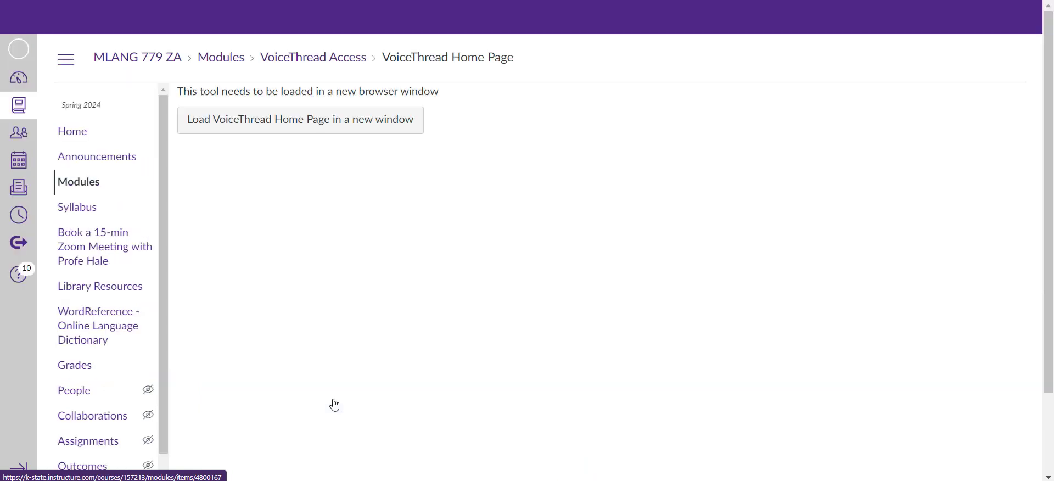
pyautogui.click(278, 120)
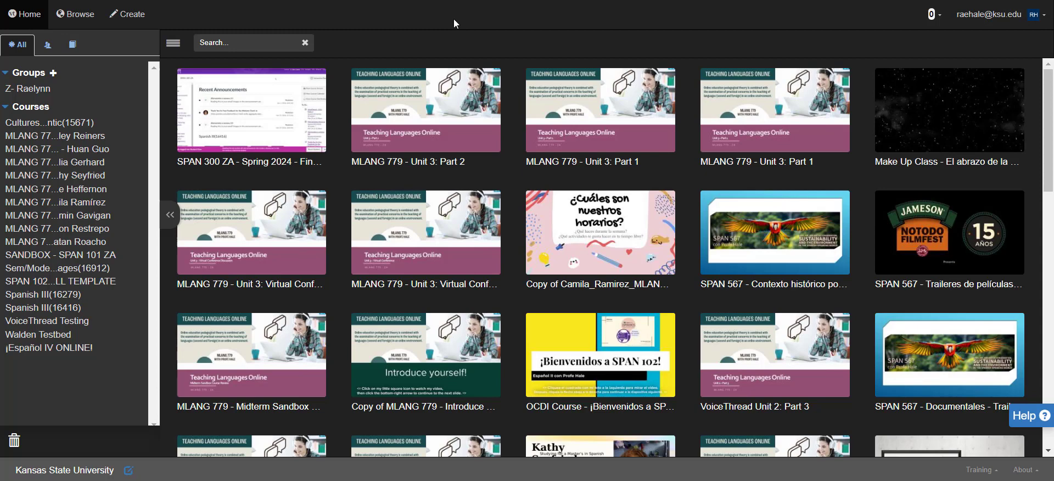
pyautogui.click(131, 18)
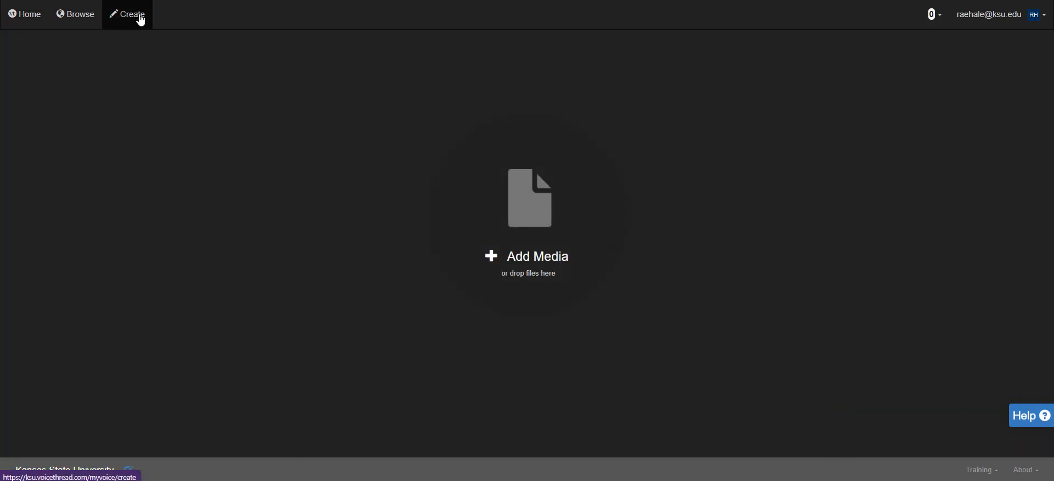
# Upload the PDF file "Week 2 - Unit 1 - Part 1" from the computer's Documents folder as the VoiceThread's media.
pyautogui.click(526, 259)
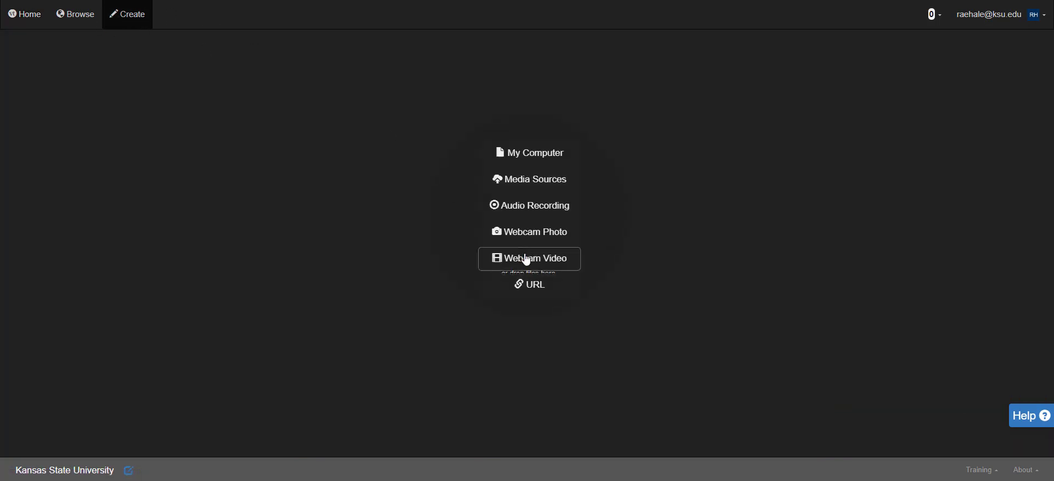
pyautogui.click(538, 155)
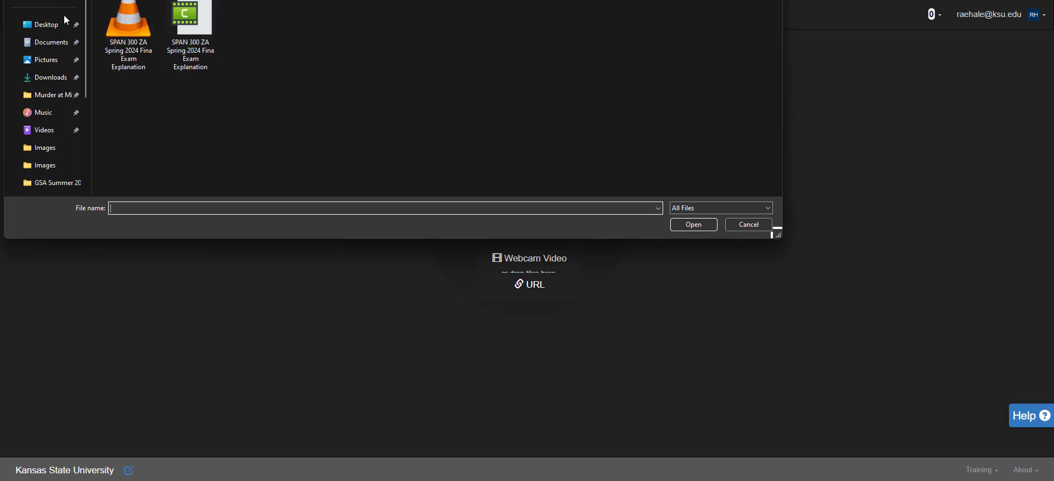
pyautogui.click(135, 51)
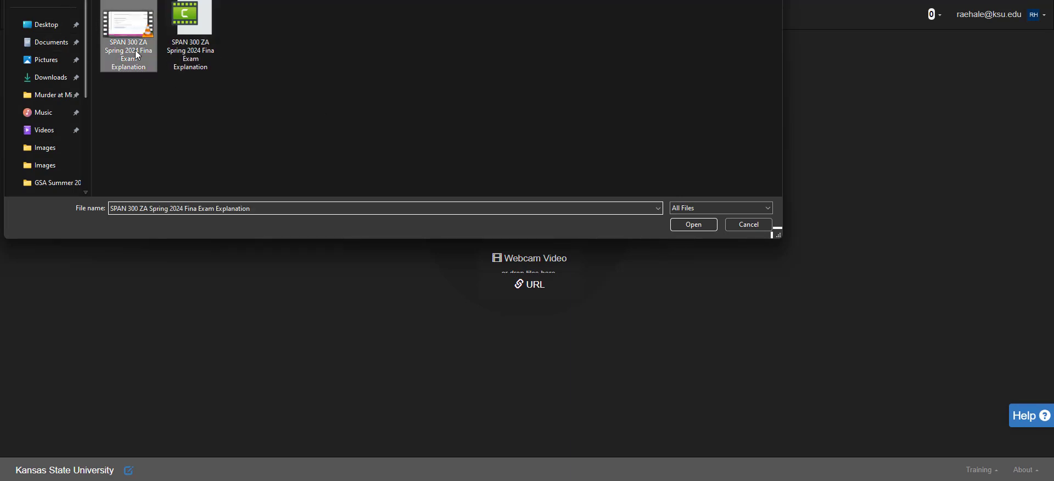
pyautogui.click(49, 42)
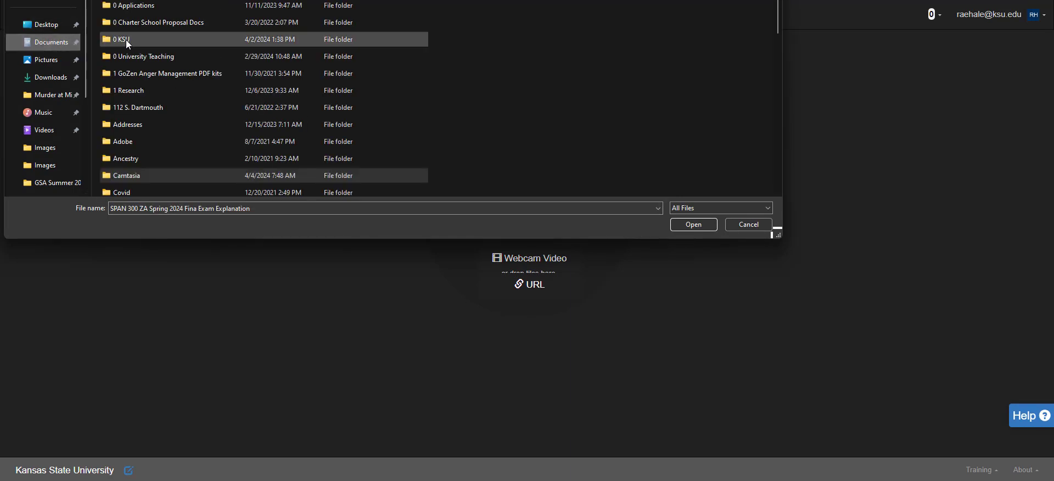
pyautogui.scroll(-10, 126, 40)
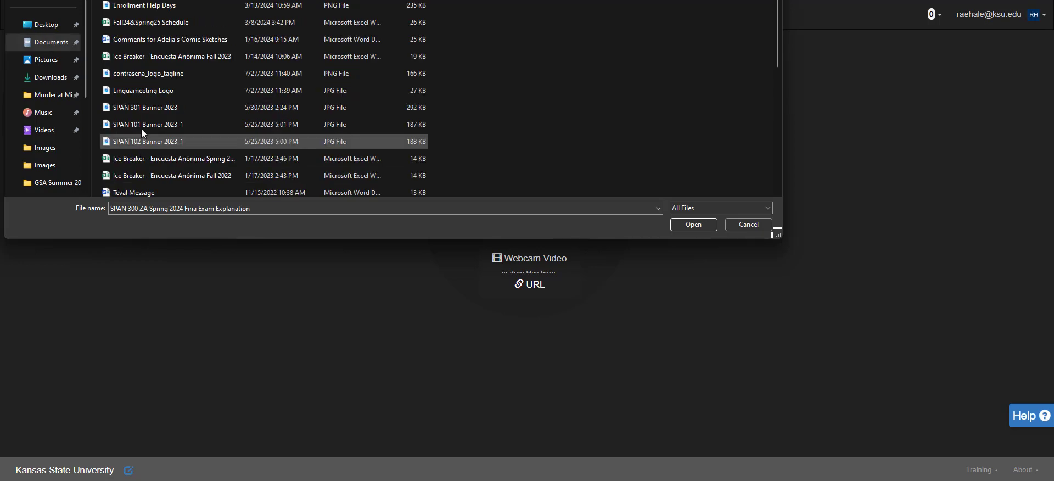
pyautogui.scroll(-3, 148, 126)
pyautogui.doubleClick(156, 132)
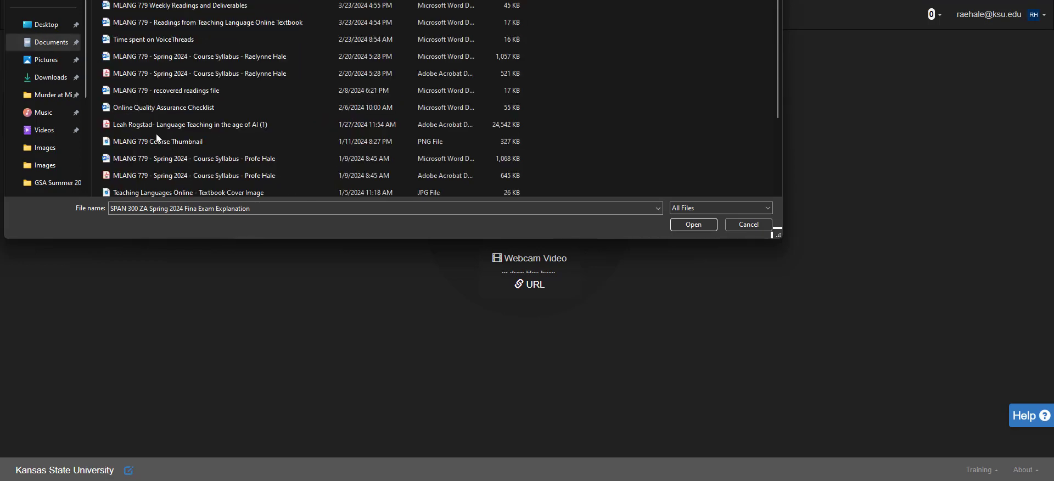
pyautogui.scroll(-2, 170, 94)
pyautogui.doubleClick(168, 134)
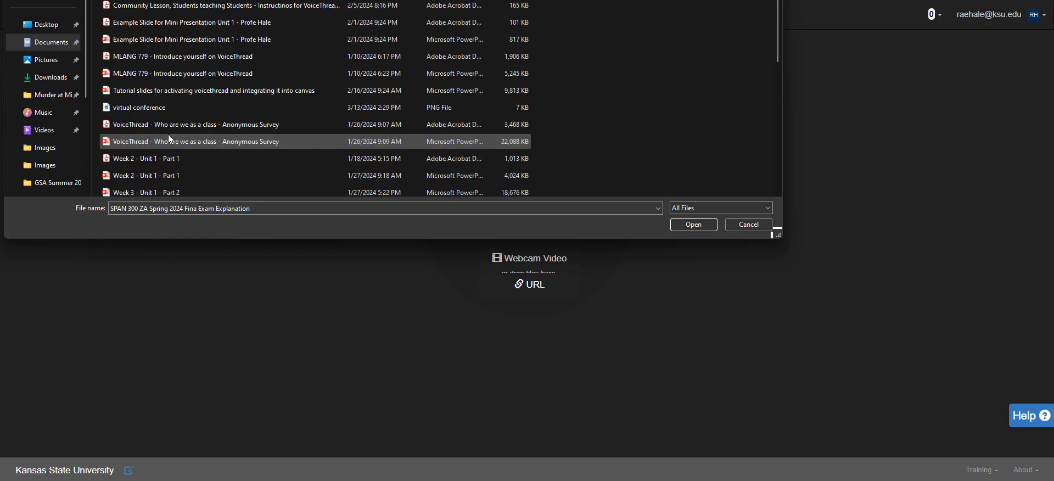
pyautogui.scroll(-1, 171, 134)
pyautogui.click(176, 137)
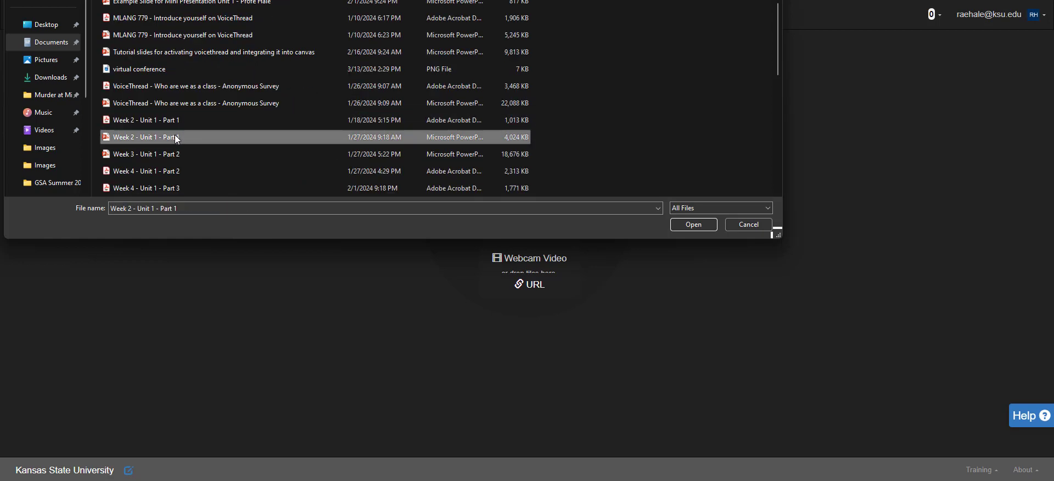
pyautogui.click(167, 118)
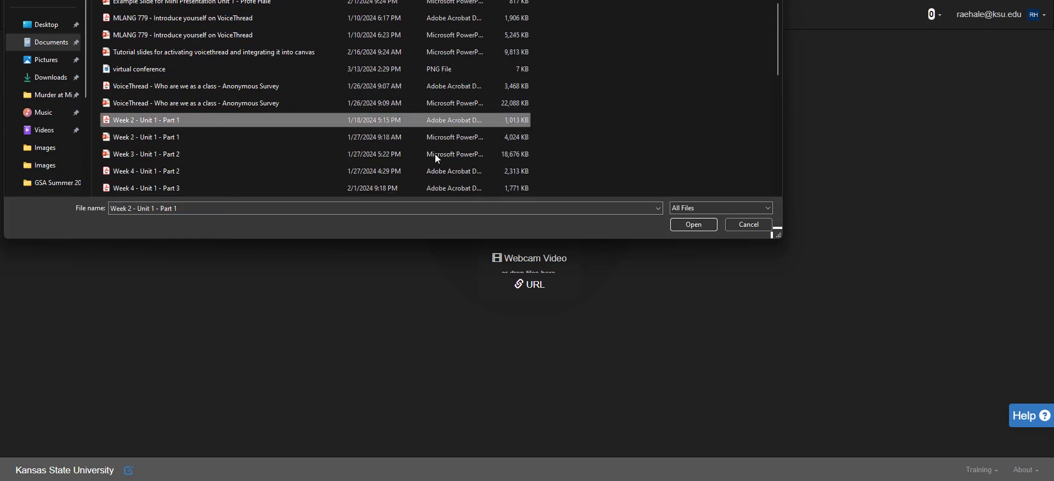
pyautogui.click(692, 225)
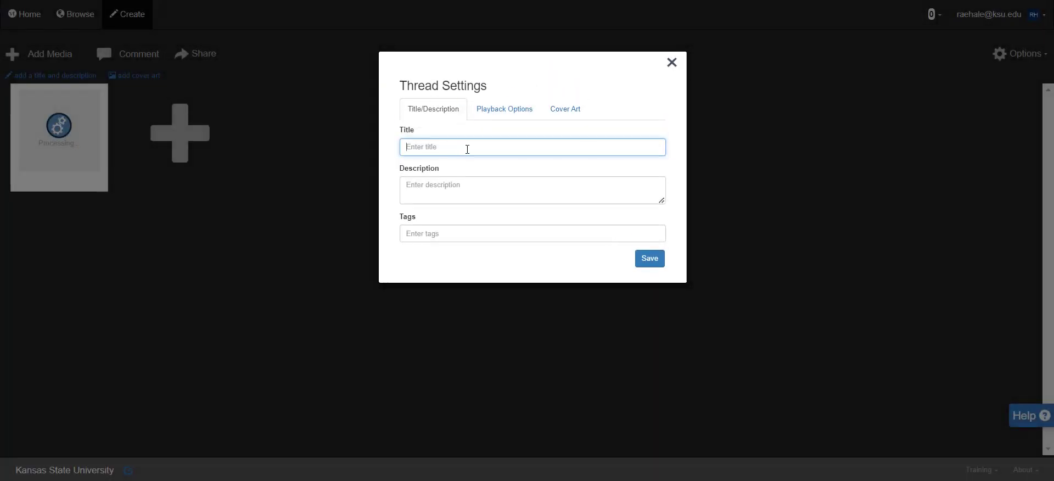
# Title the VoiceThread "MLANG 779 - Unit 1: Part 2", save its settings and return to the VoiceThread home page.
pyautogui.write('MLANG 779 - Unit 1: Part 2')
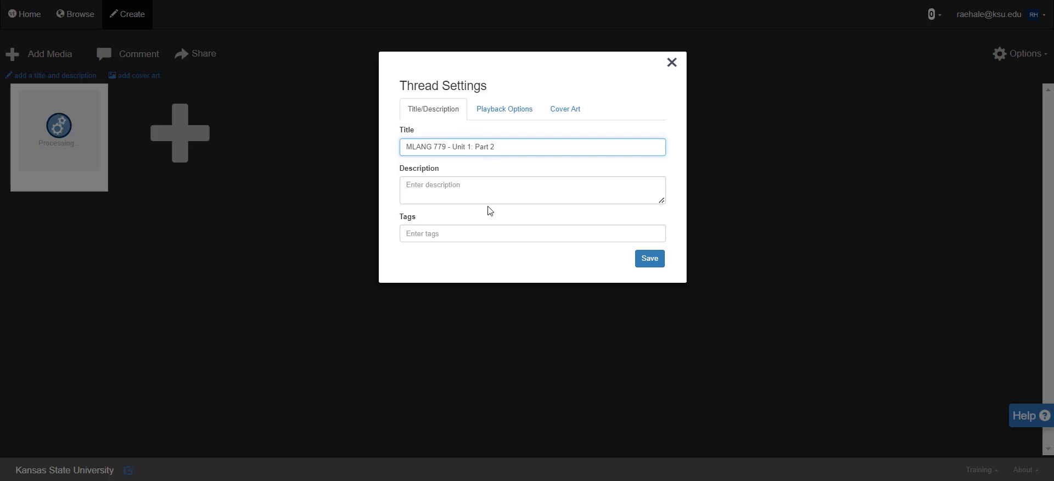
pyautogui.click(497, 109)
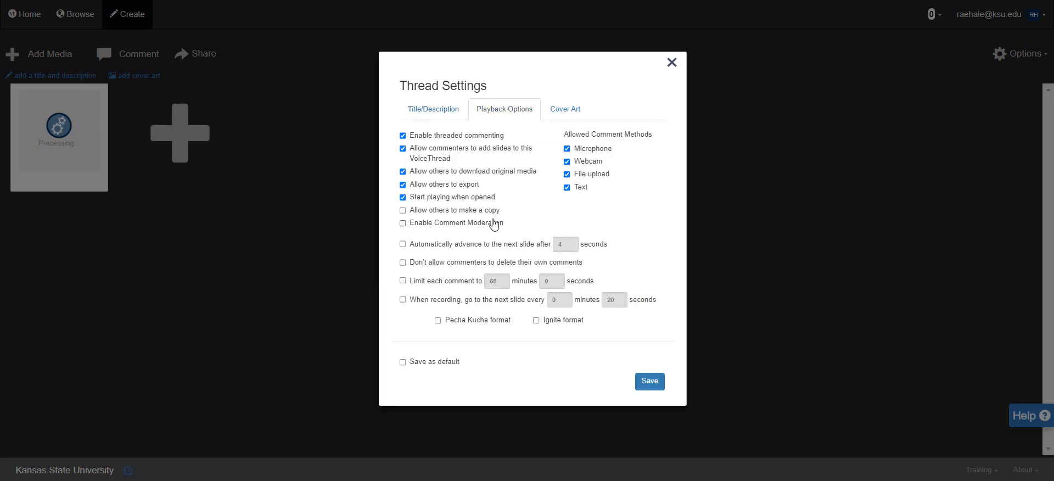
pyautogui.click(554, 105)
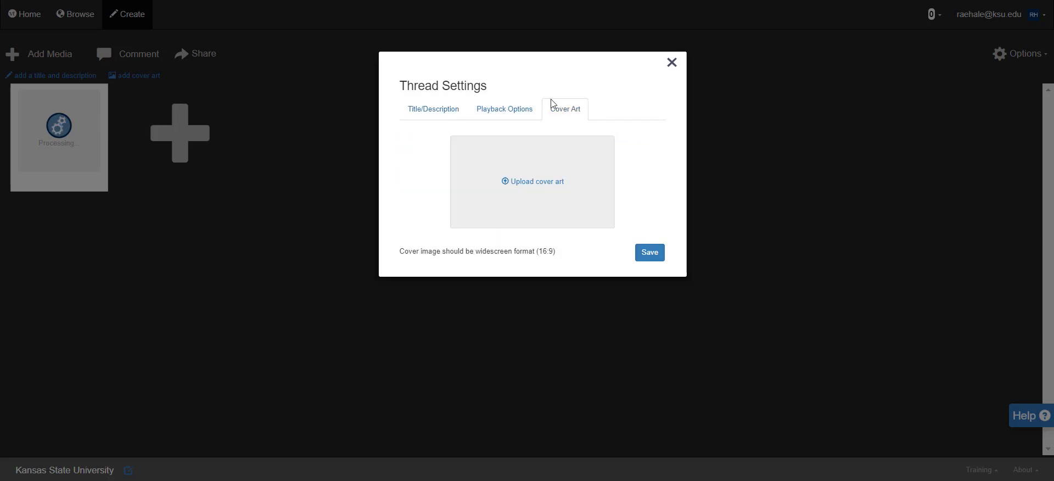
pyautogui.click(651, 253)
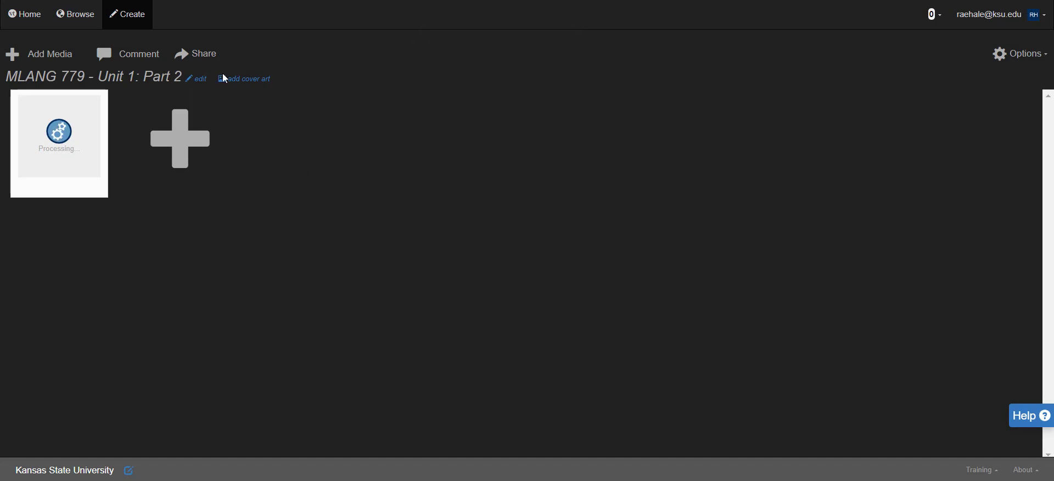
pyautogui.click(31, 12)
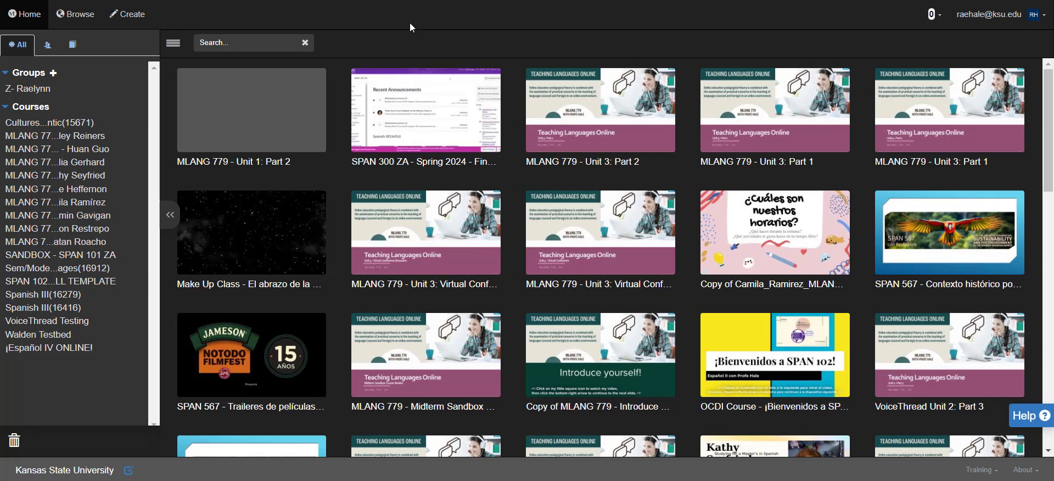
# Return to the Canvas course and bring up the VoiceThread Access module on its Modules page.
pyautogui.hotkey('ctrl', 'shift', 'Tab')
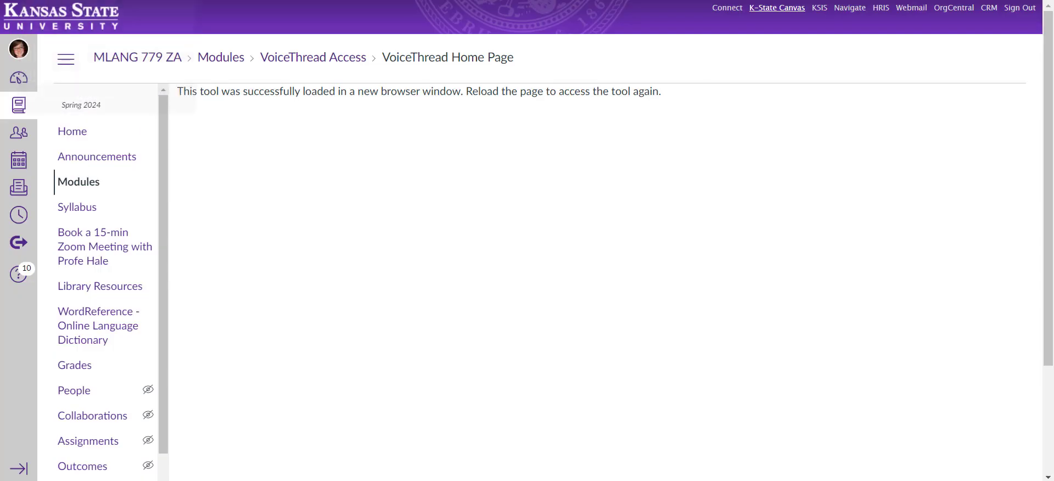
pyautogui.click(101, 184)
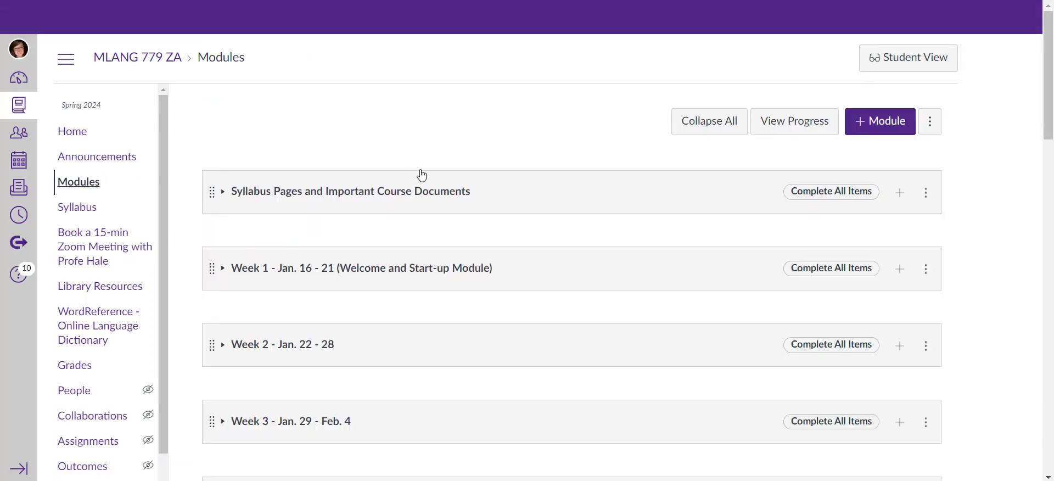
pyautogui.scroll(-20, 492, 132)
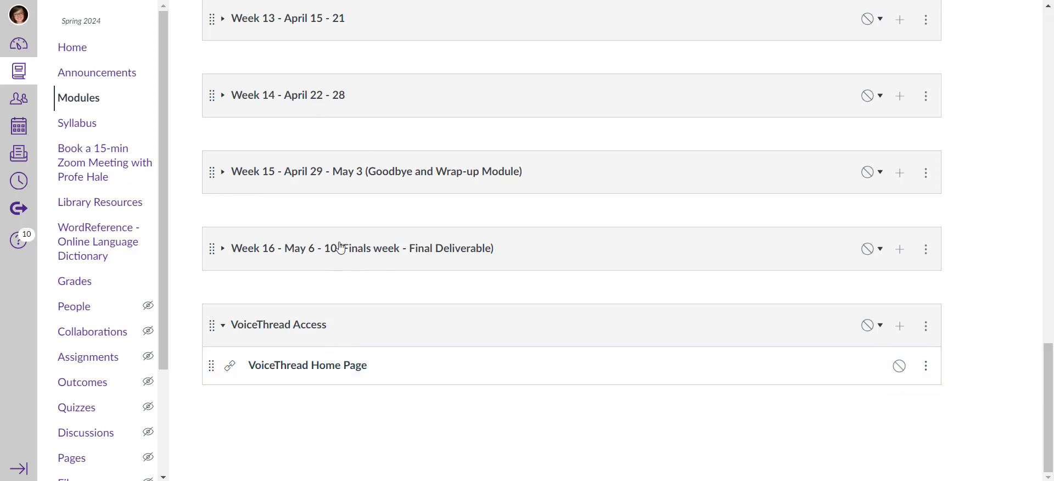
pyautogui.scroll(8, 336, 186)
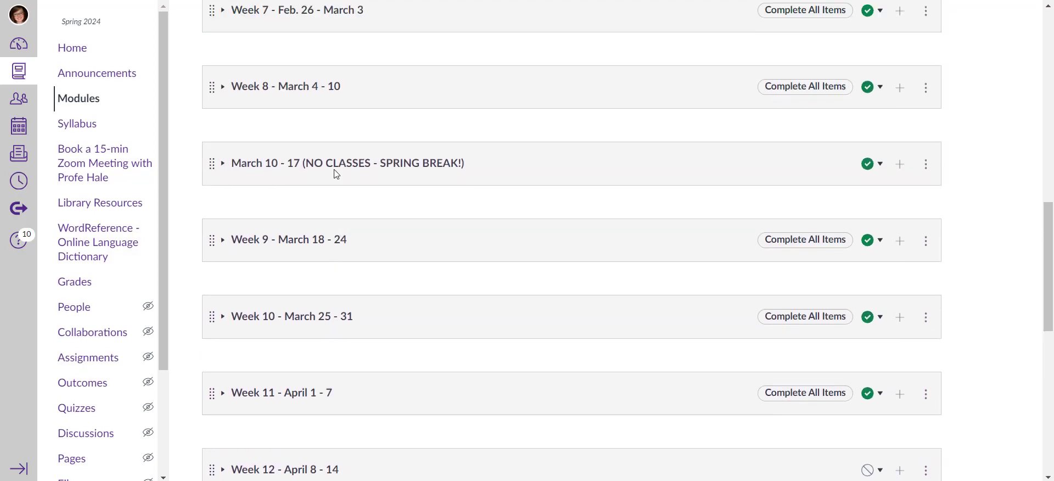
pyautogui.scroll(-10, 386, 292)
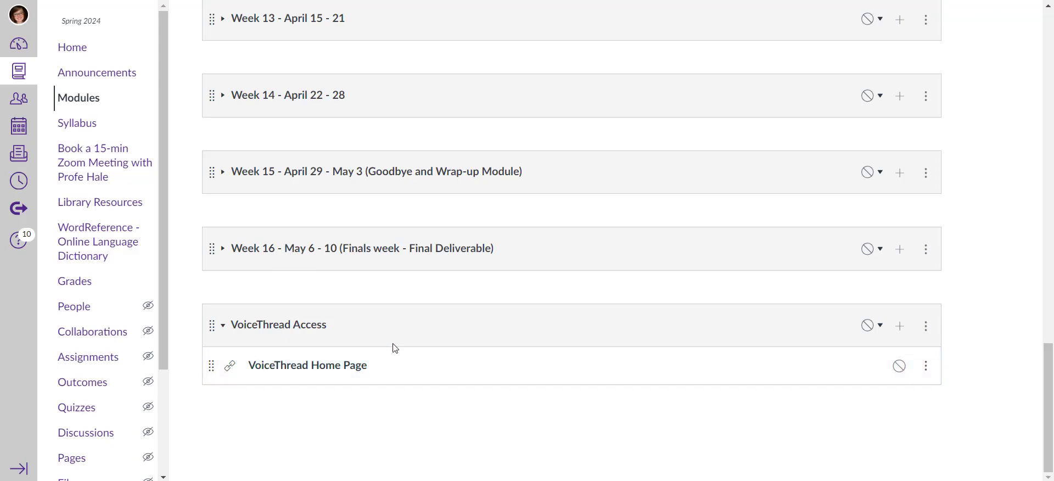
# Create a new assignment named "Example VoiceThread" in the VoiceThread Access module.
pyautogui.click(899, 328)
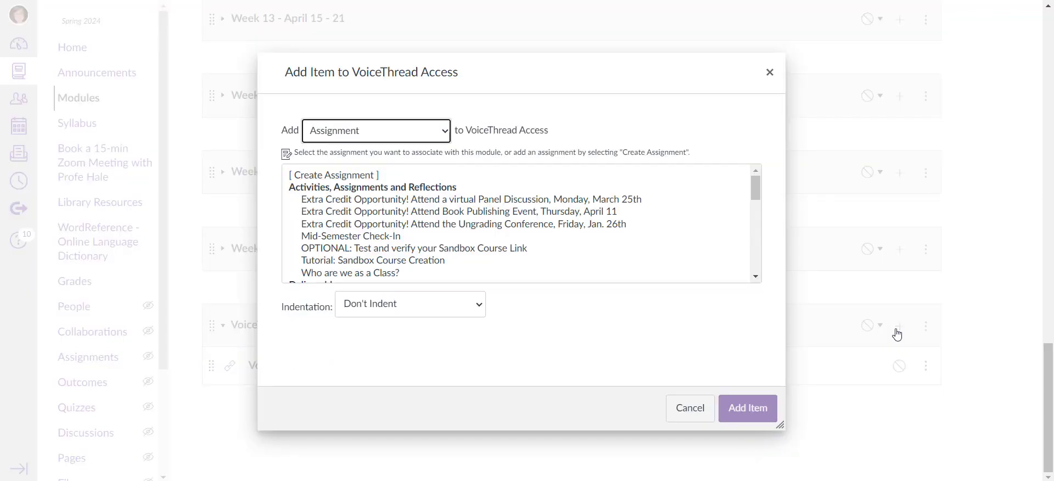
pyautogui.click(347, 176)
pyautogui.click(403, 301)
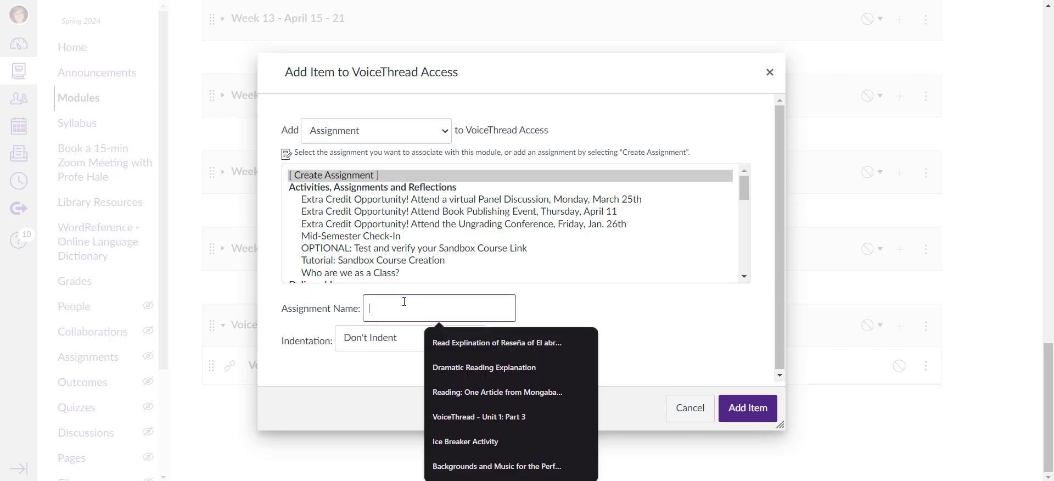
pyautogui.write('Example Voi')
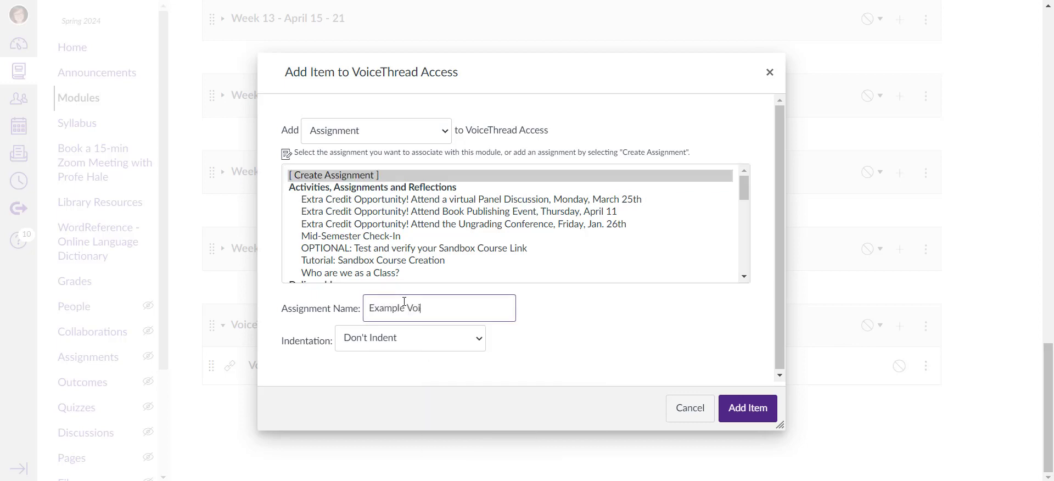
pyautogui.write('ceThread')
pyautogui.click(748, 408)
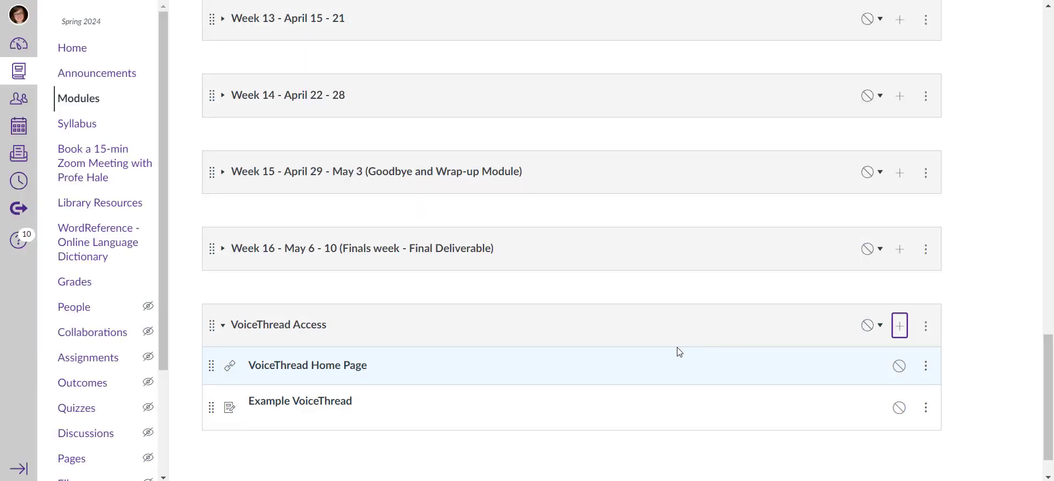
# Open the Example VoiceThread assignment for editing and set its submission type to External Tool.
pyautogui.click(309, 411)
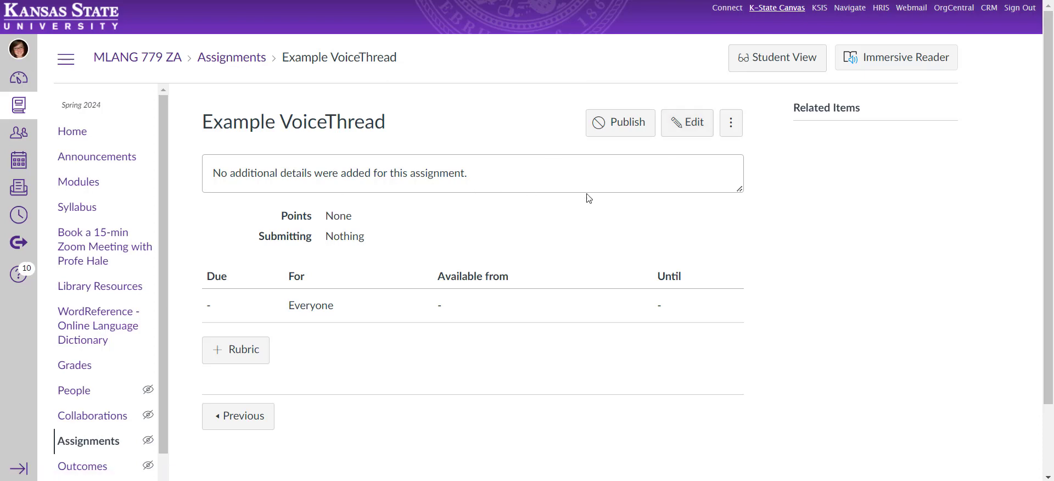
pyautogui.click(701, 133)
pyautogui.scroll(-2, 978, 254)
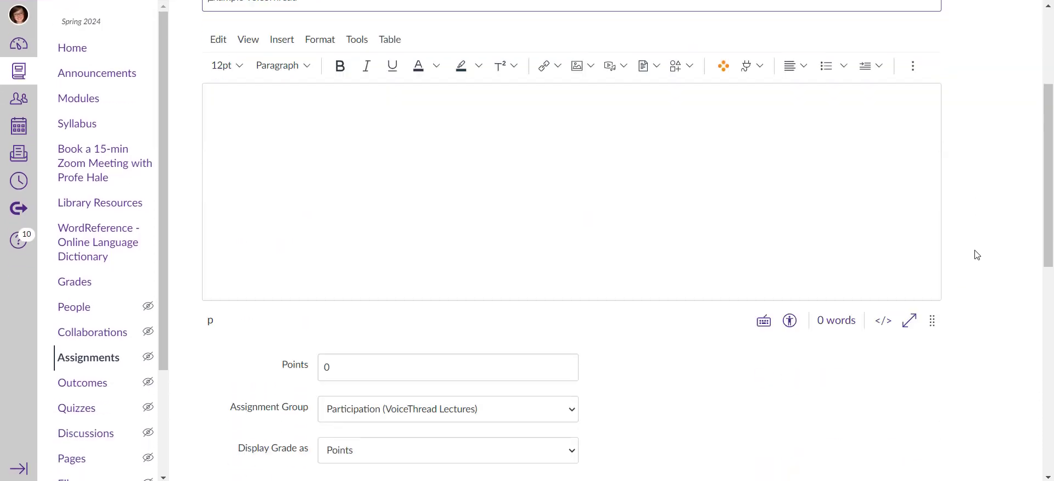
pyautogui.scroll(-3, 977, 254)
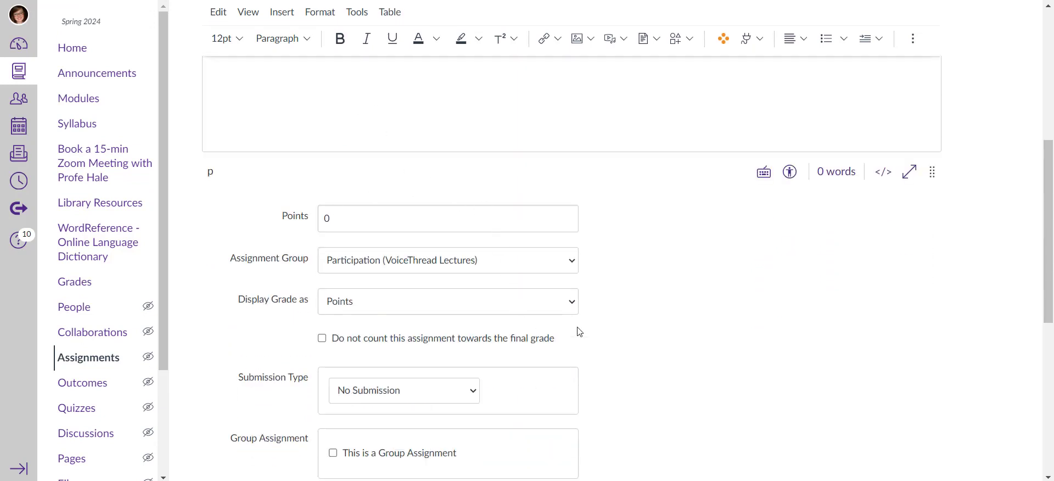
pyautogui.scroll(-3, 664, 344)
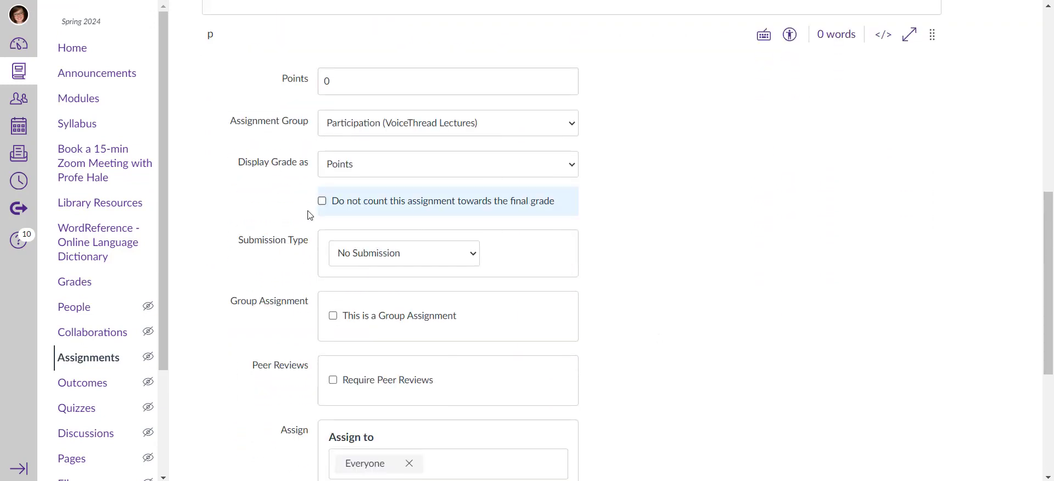
pyautogui.moveTo(236, 240); pyautogui.dragTo(318, 249)
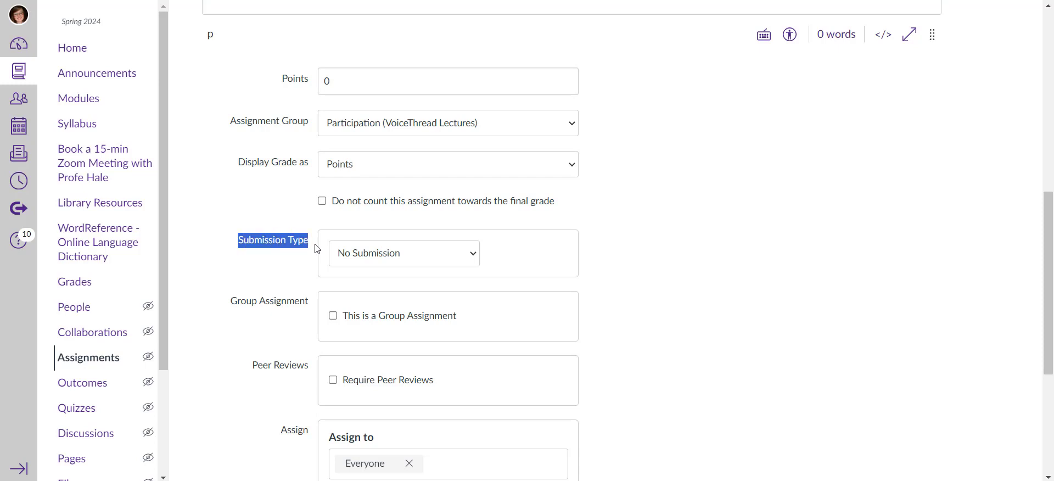
pyautogui.click(435, 260)
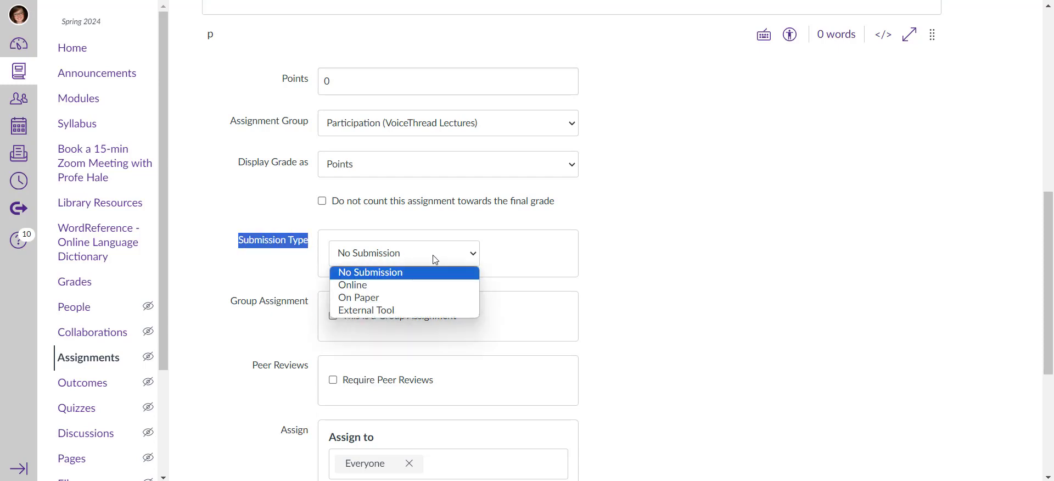
pyautogui.click(395, 311)
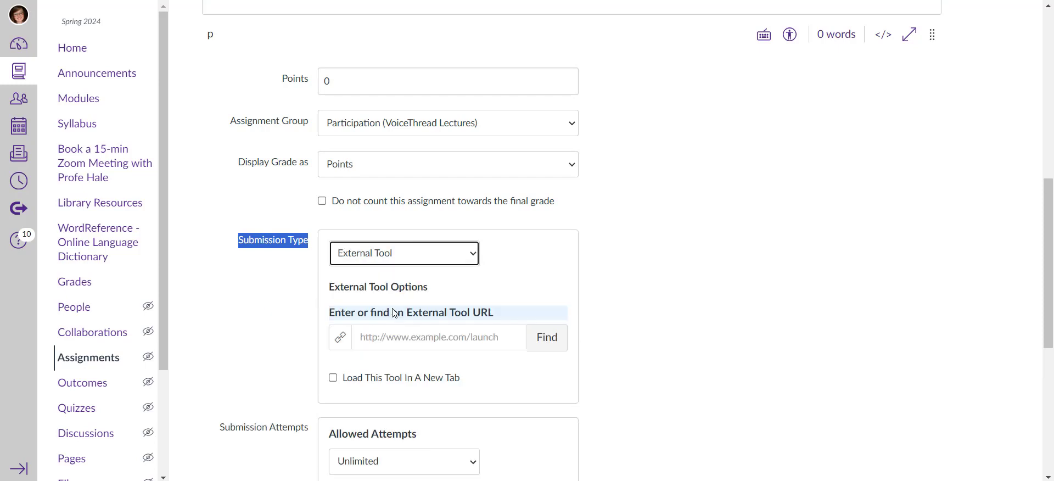
# Find and choose VoiceThread as the assignment's external tool.
pyautogui.click(556, 342)
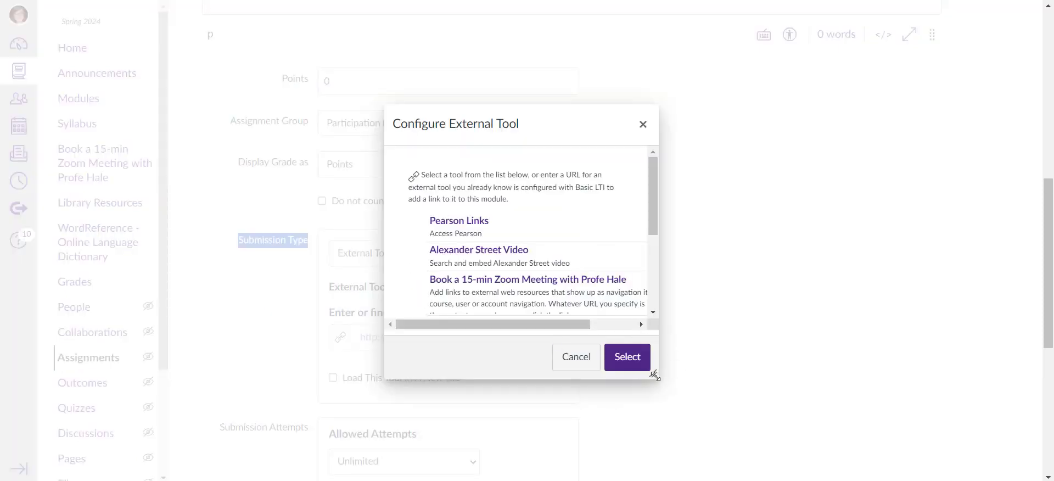
pyautogui.moveTo(655, 376); pyautogui.dragTo(829, 424)
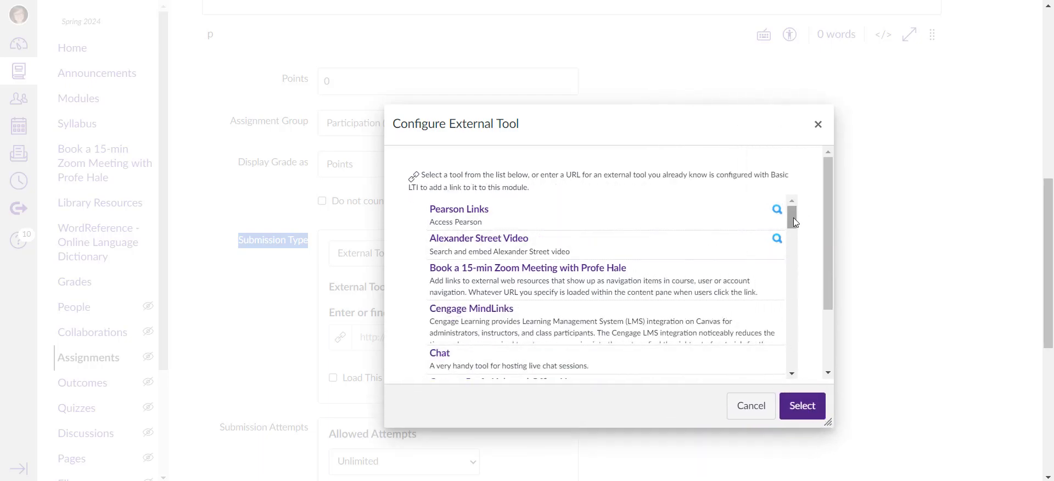
pyautogui.moveTo(793, 217); pyautogui.dragTo(796, 335)
pyautogui.click(513, 312)
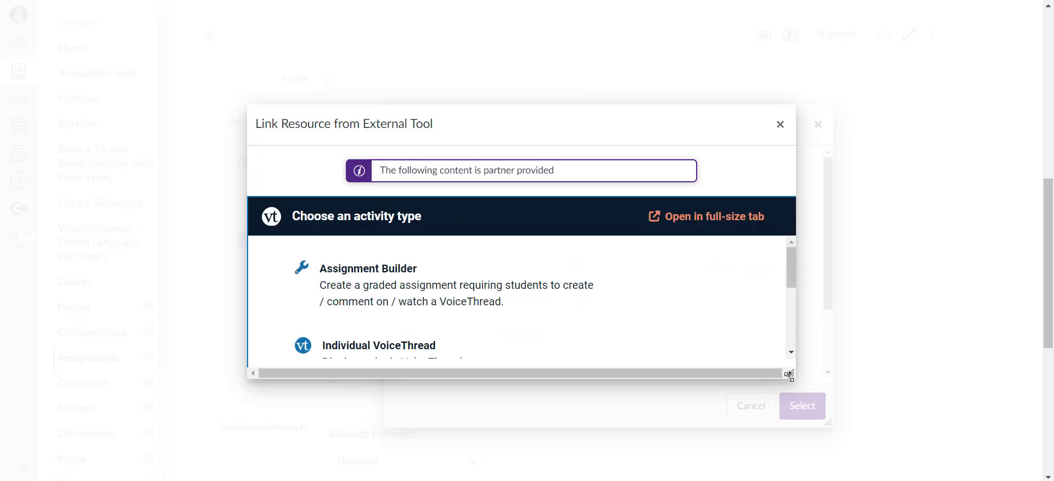
# Enlarge the external tool dialog and choose Assignment Builder as the VoiceThread activity type.
pyautogui.moveTo(791, 374); pyautogui.dragTo(931, 475)
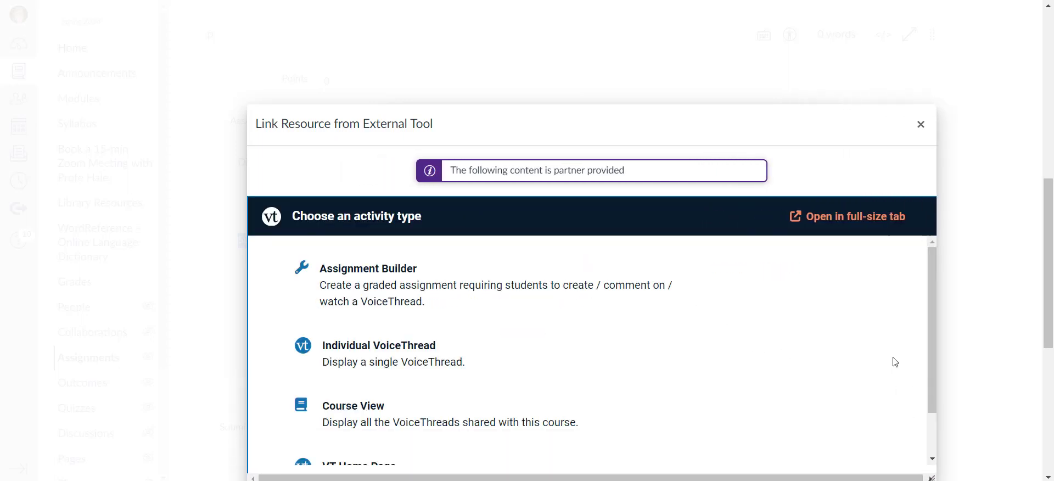
pyautogui.scroll(-1, 499, 297)
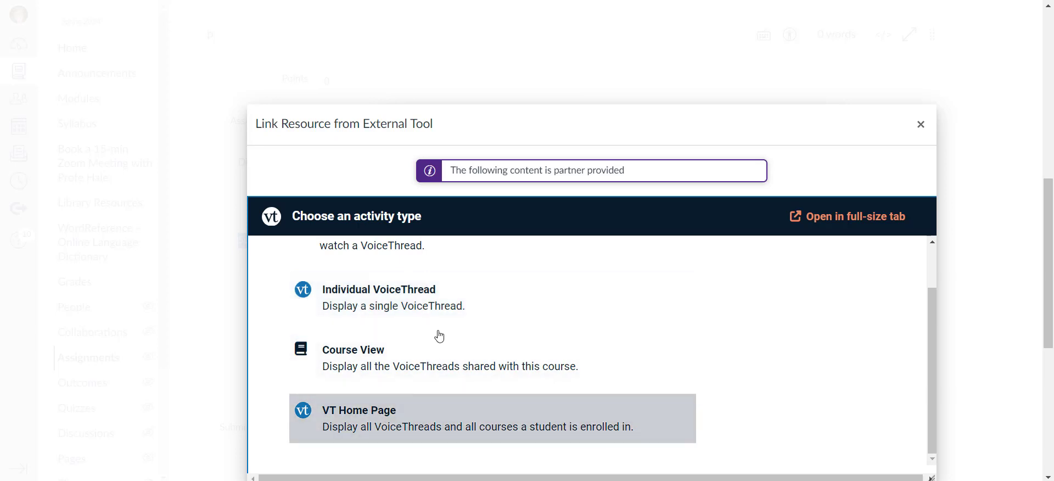
pyautogui.scroll(1, 537, 320)
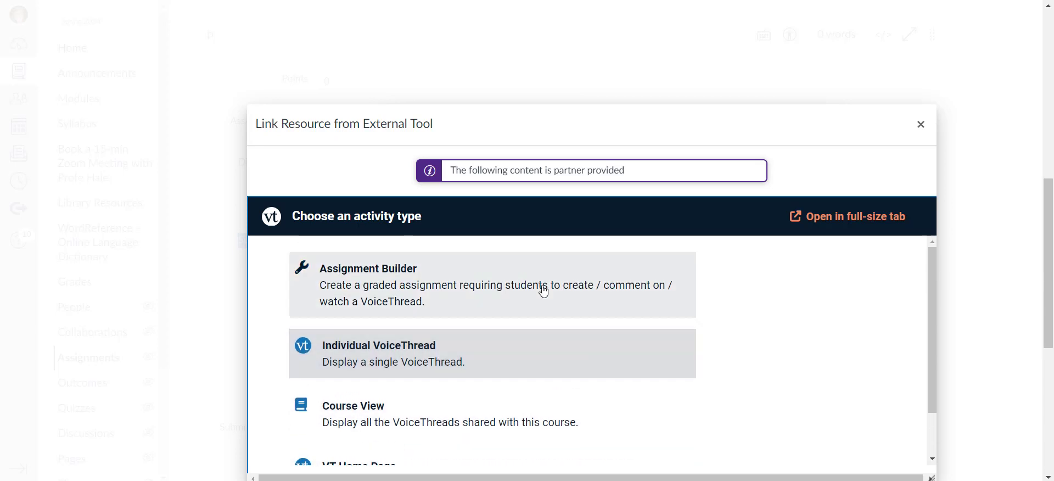
pyautogui.click(401, 292)
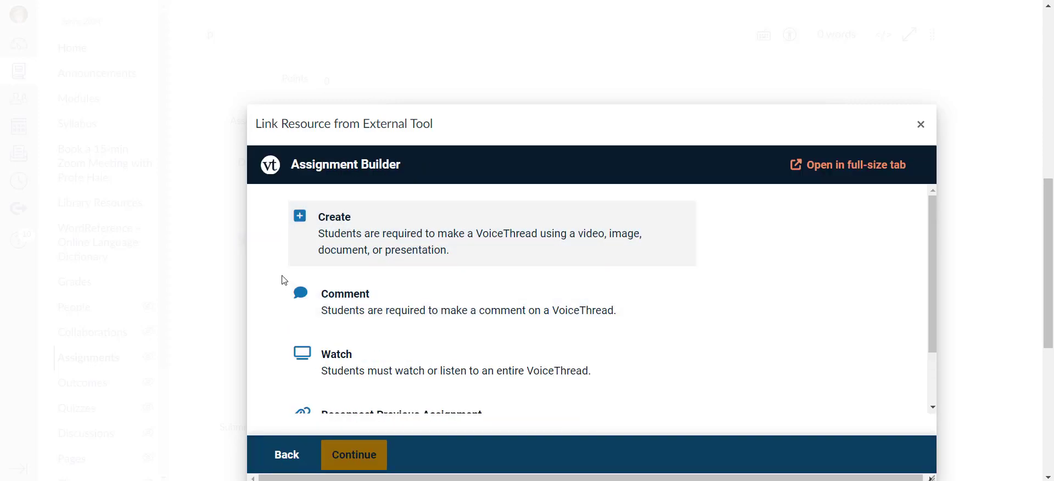
# Review the Assignment Builder options, choose the Comment assignment type and continue to the VoiceThread selection.
pyautogui.scroll(-1, 270, 284)
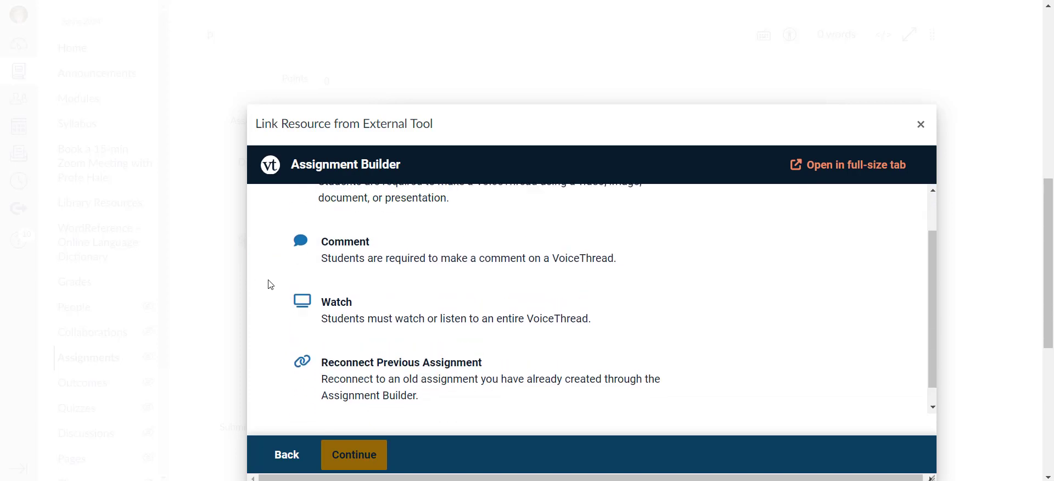
pyautogui.scroll(1, 269, 283)
pyautogui.scroll(-1, 265, 289)
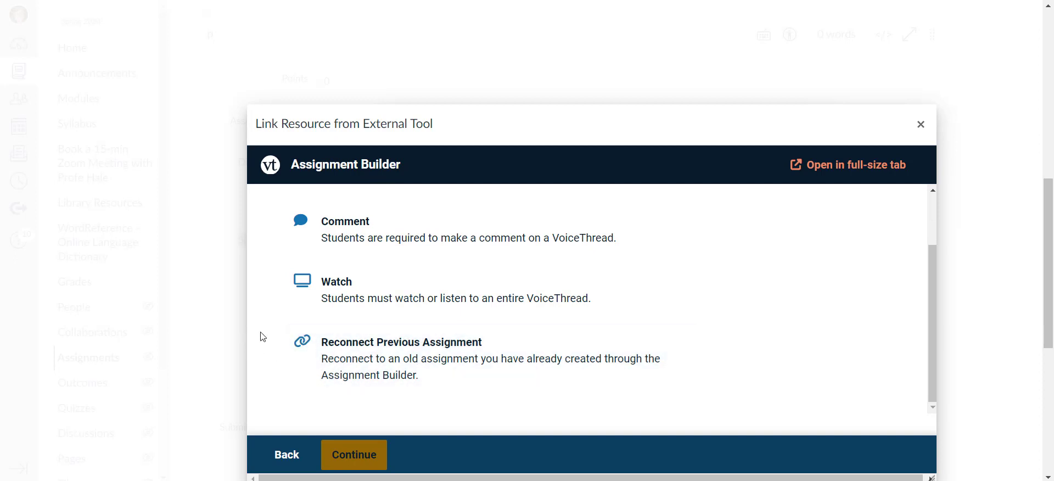
pyautogui.scroll(1, 263, 337)
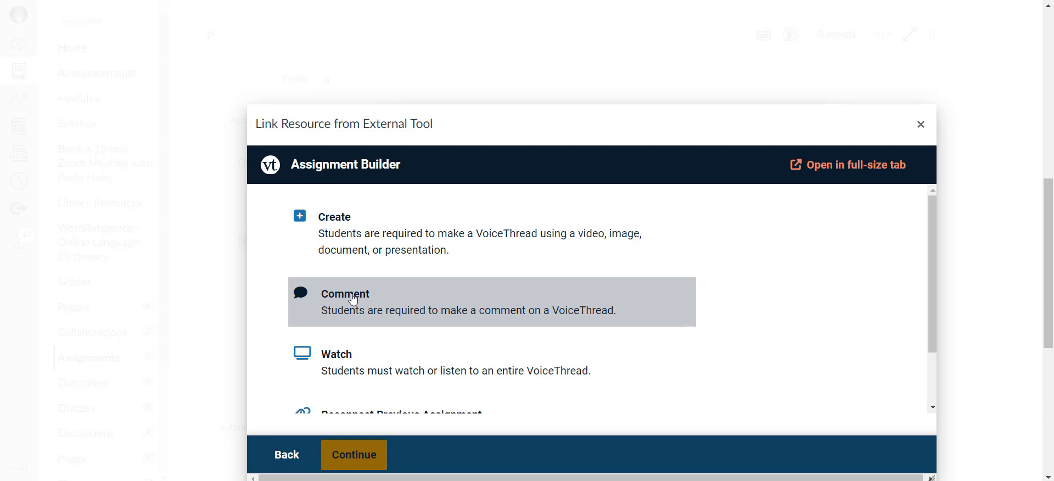
pyautogui.click(391, 302)
pyautogui.click(366, 454)
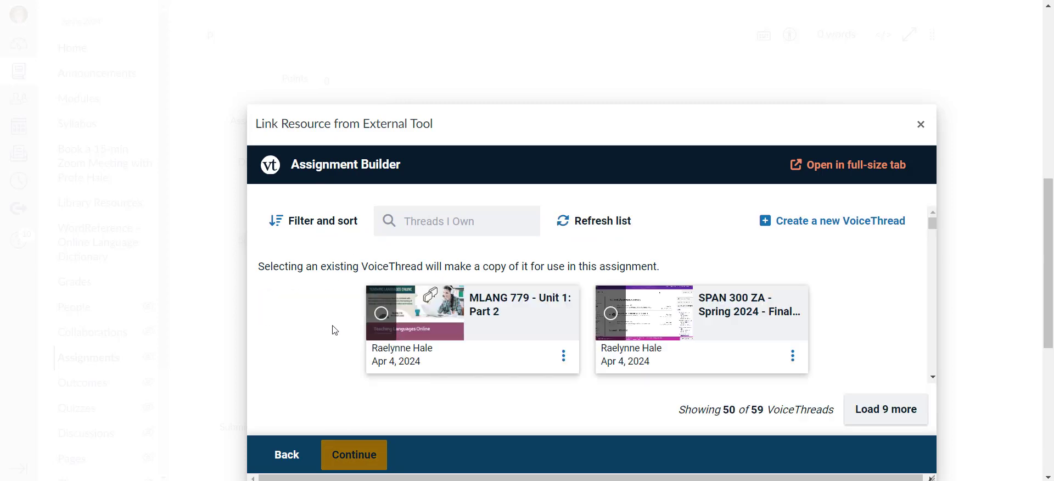
# Use the existing VoiceThread "MLANG 779 - Unit 1: Part 2" for the assignment and look through its slides.
pyautogui.click(381, 315)
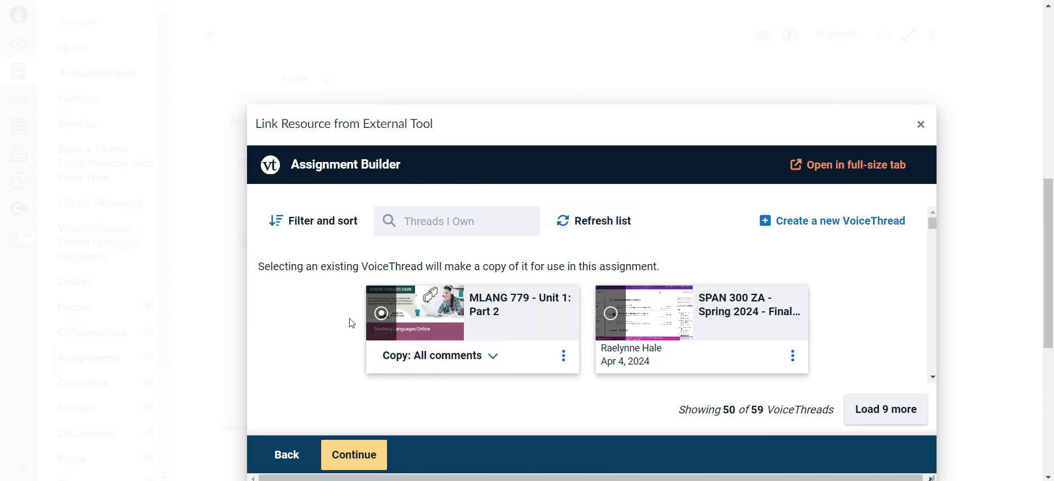
pyautogui.click(371, 464)
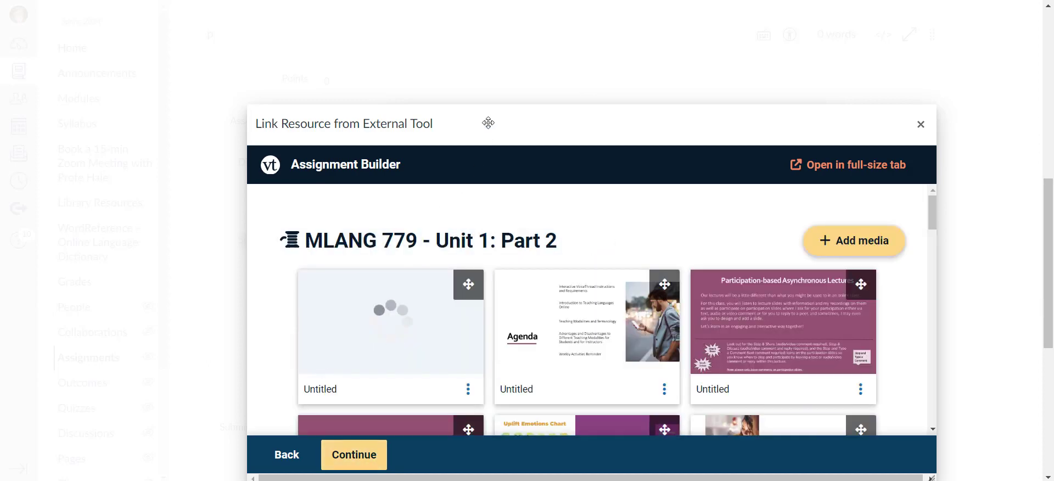
pyautogui.scroll(-15, 616, 192)
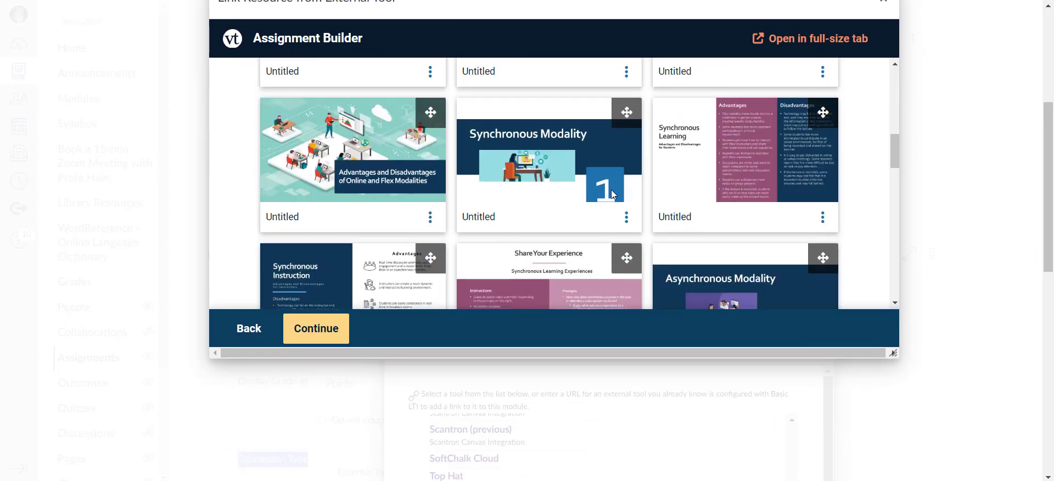
pyautogui.scroll(-3, 602, 204)
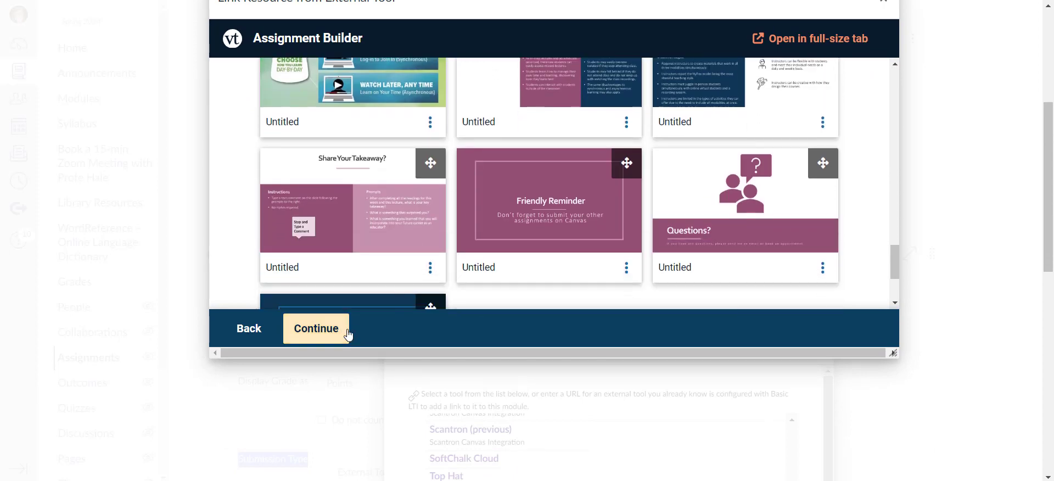
# Preview the first slides of the MLANG 779 - Unit 1: Part 2 VoiceThread up to slide 4 and return to its media overview.
pyautogui.click(346, 330)
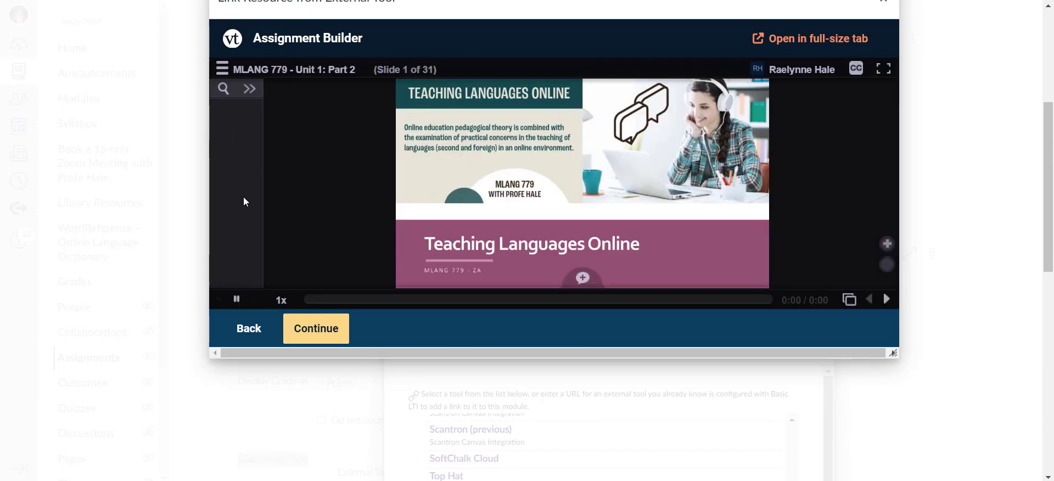
pyautogui.click(883, 301)
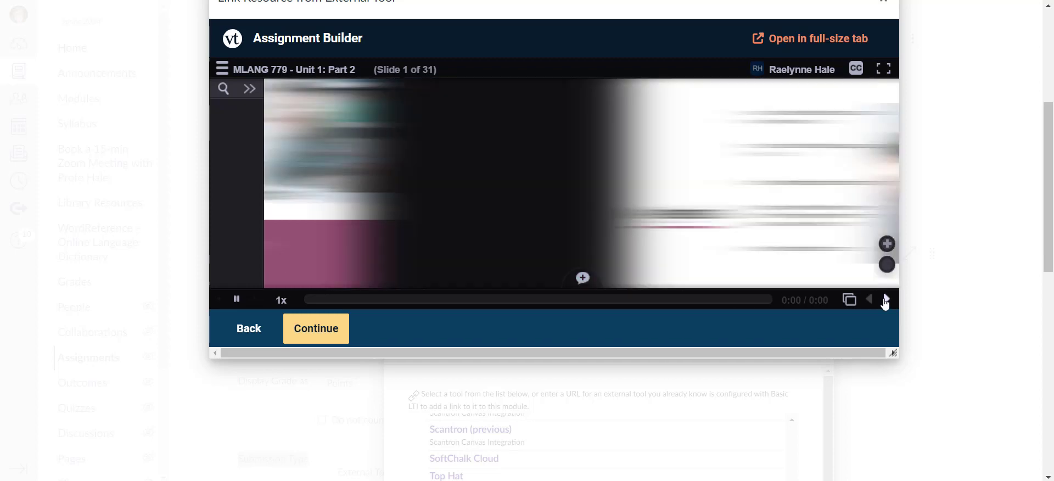
pyautogui.click(885, 301)
pyautogui.click(885, 301)
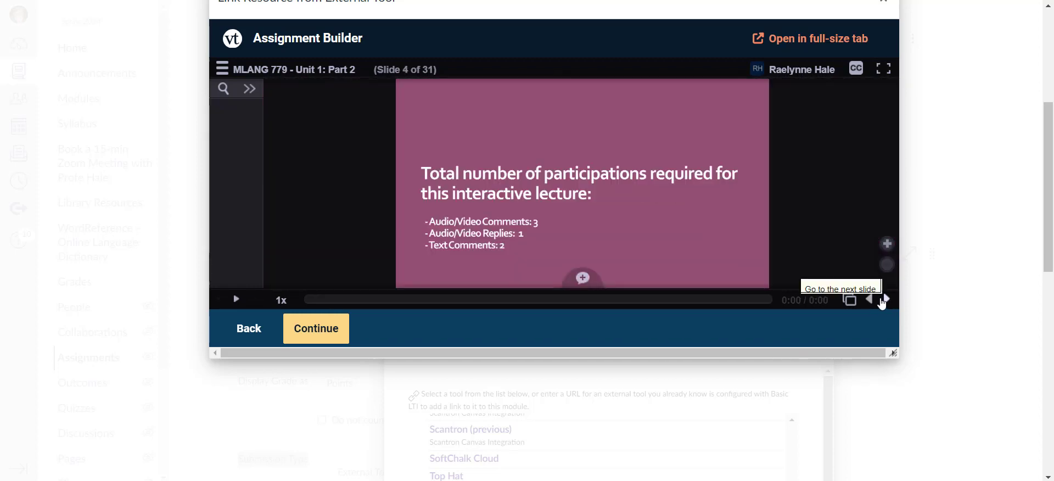
pyautogui.click(255, 330)
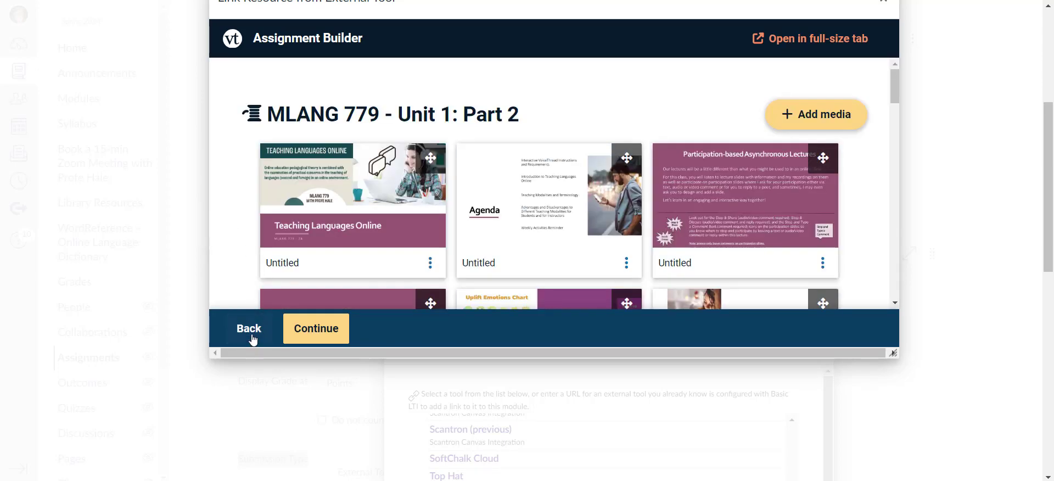
# Go back and choose the existing VoiceThread "MLANG 779 - Unit 3: Part 2" for the assignment instead, continuing to its slide preview.
pyautogui.click(252, 335)
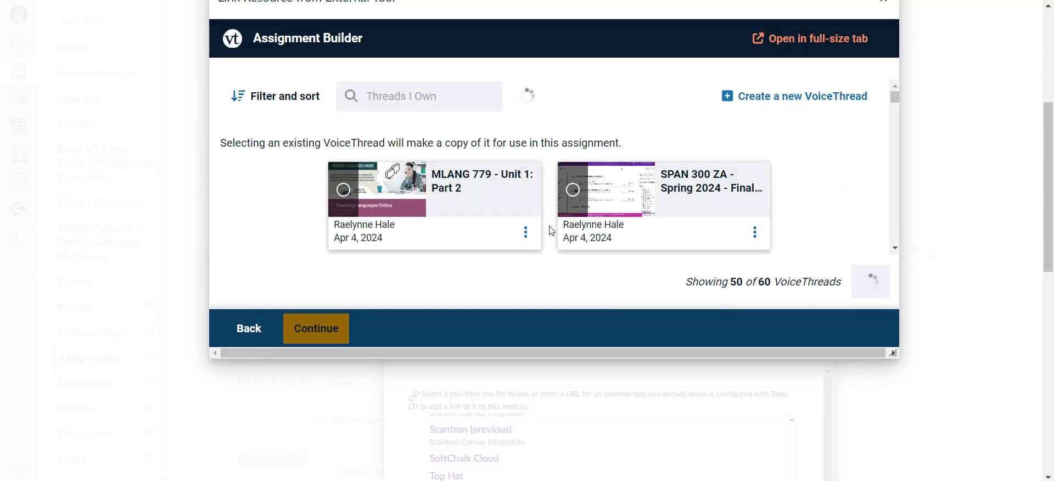
pyautogui.scroll(-5, 551, 231)
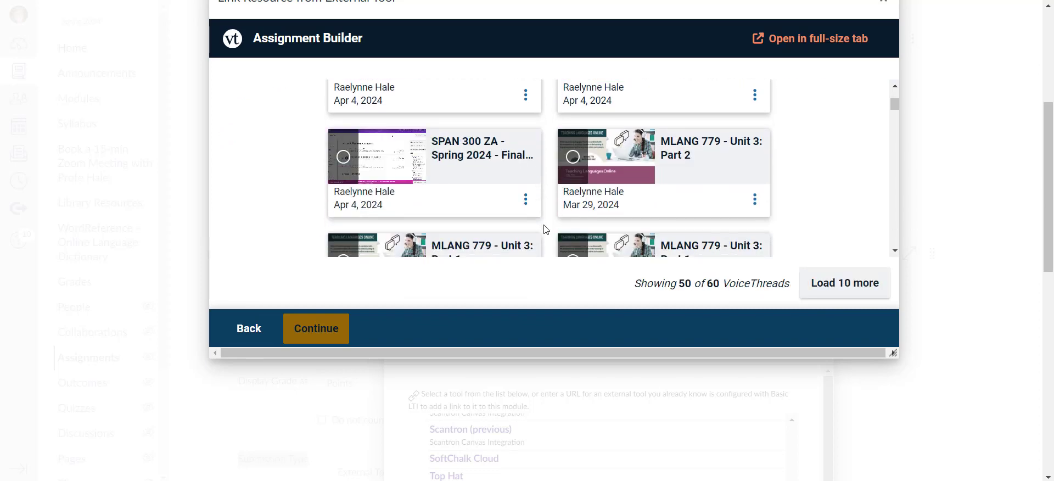
pyautogui.click(575, 163)
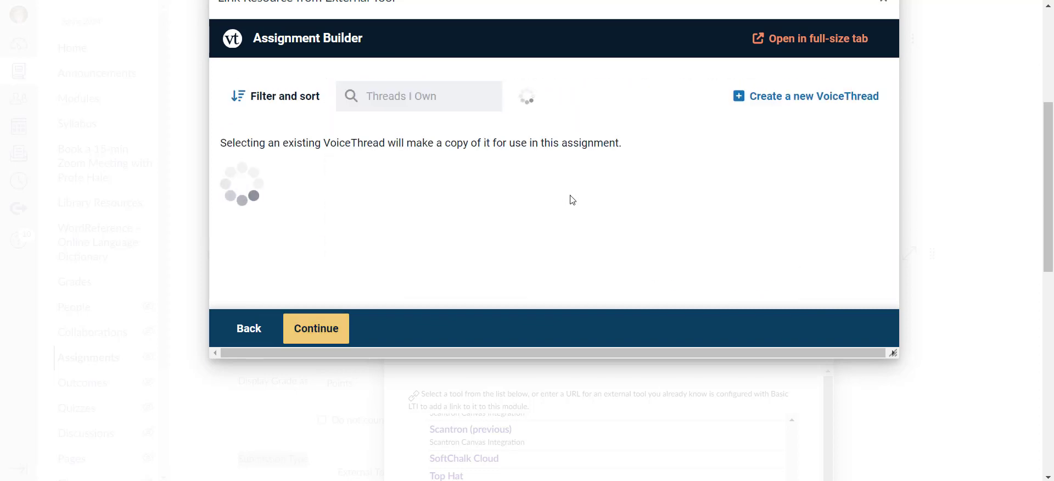
pyautogui.click(317, 336)
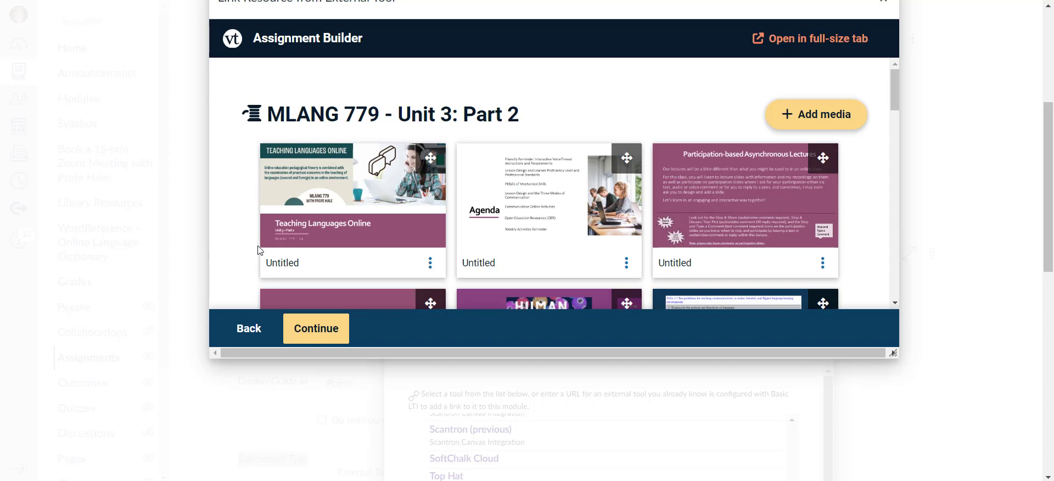
pyautogui.click(318, 329)
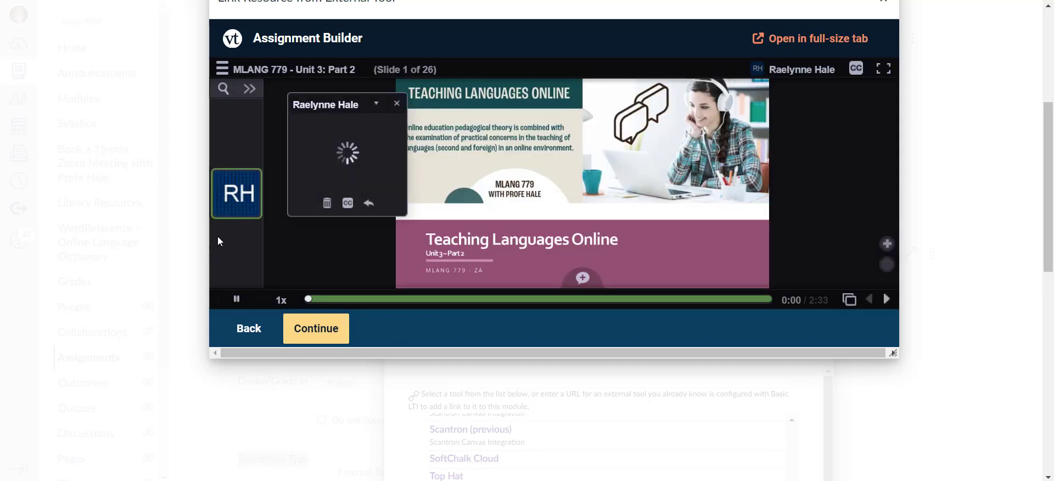
# Pause the VoiceThread preview, show all slides in an enlarged dialog and view slide 6.
pyautogui.click(237, 300)
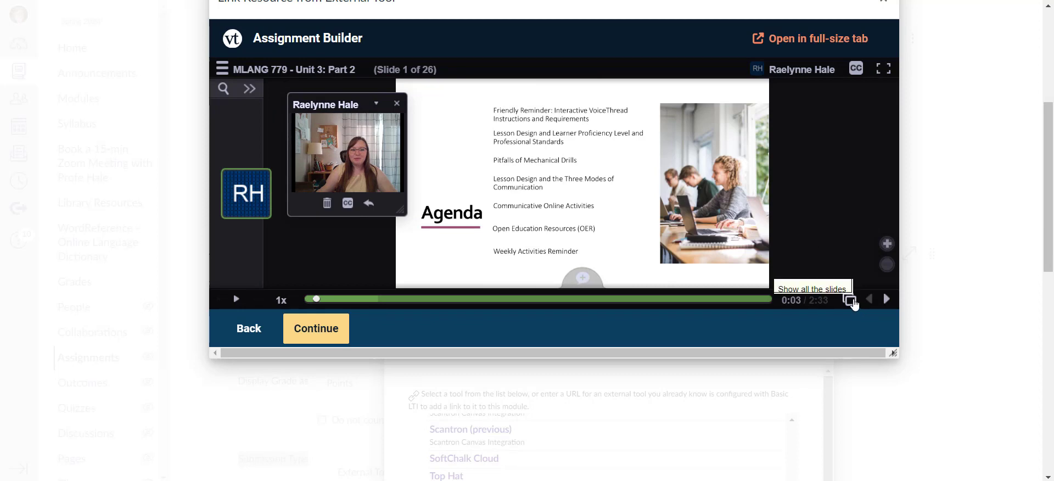
pyautogui.click(850, 300)
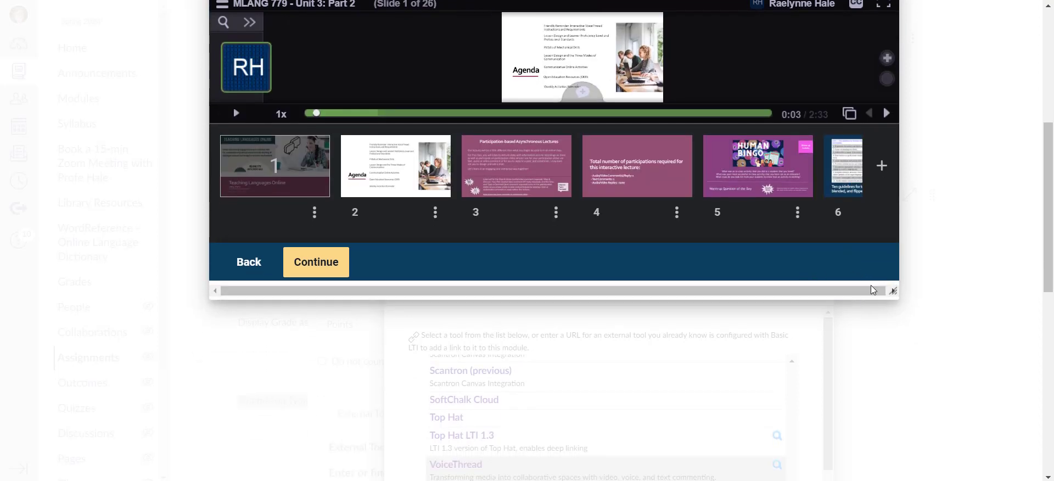
pyautogui.moveTo(890, 294); pyautogui.dragTo(896, 415)
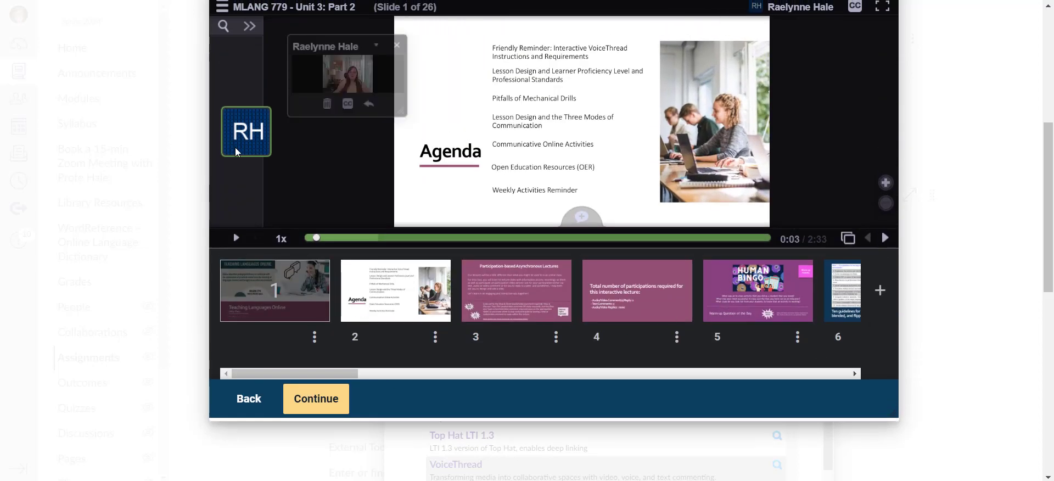
pyautogui.click(843, 289)
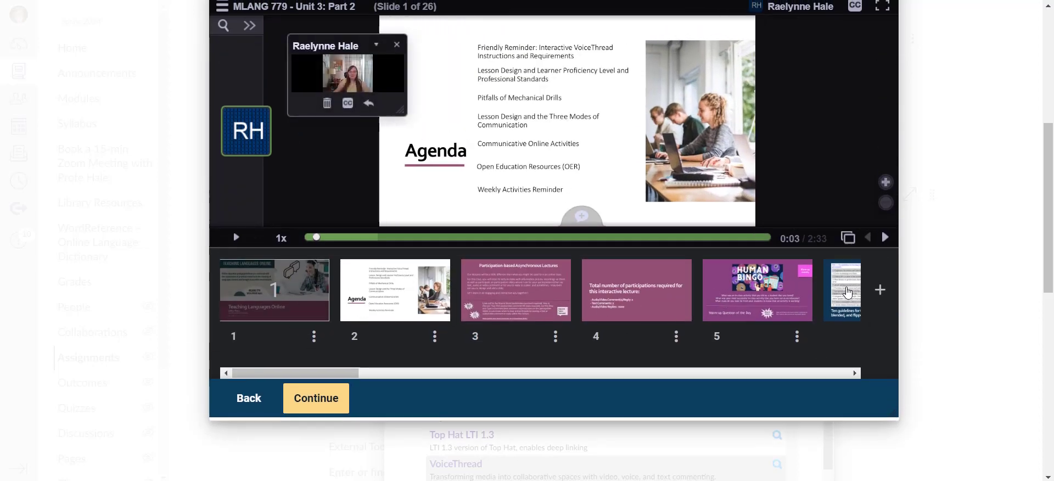
pyautogui.scroll(3, 839, 395)
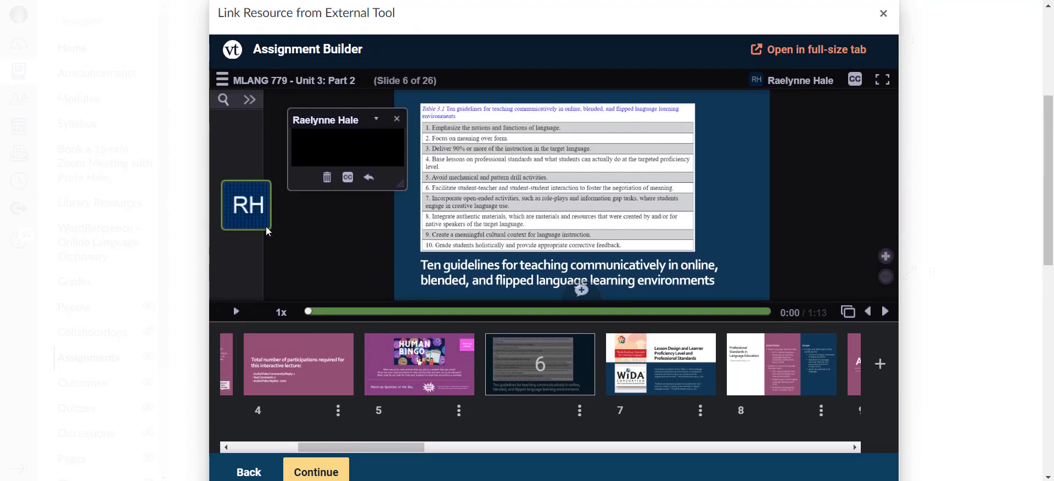
# View slide 13, "ALM and Communicative Activities", in the preview and enlarge the dialog further.
pyautogui.click(799, 448)
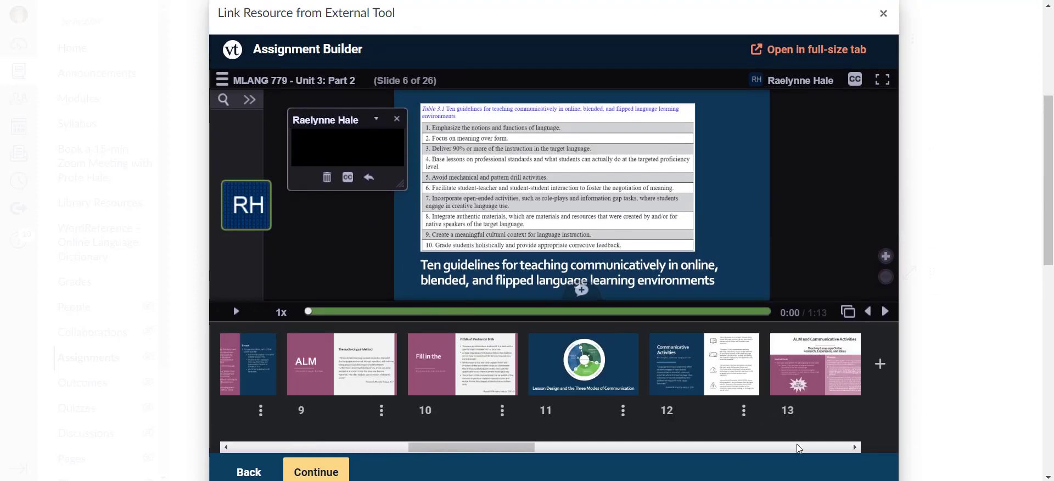
pyautogui.click(808, 382)
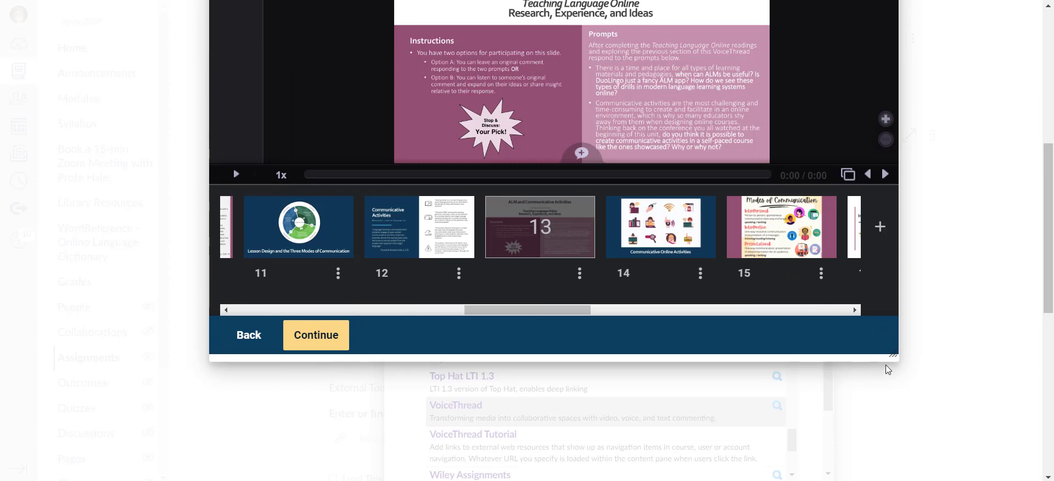
pyautogui.moveTo(887, 368); pyautogui.dragTo(934, 426)
pyautogui.scroll(2, 497, 281)
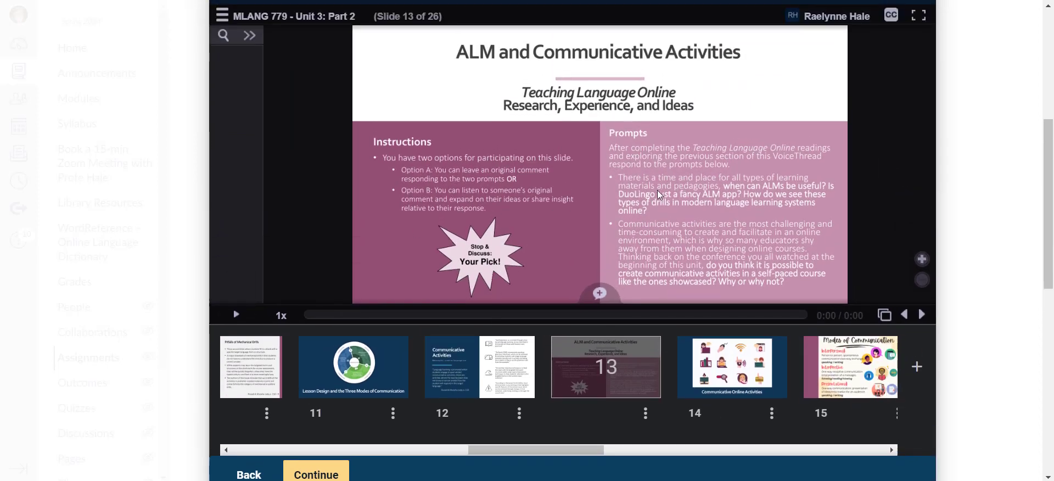
# View slides 21 and 23 with their text comment prompts, then browse back through the slide thumbnails.
pyautogui.moveTo(486, 450); pyautogui.dragTo(786, 470)
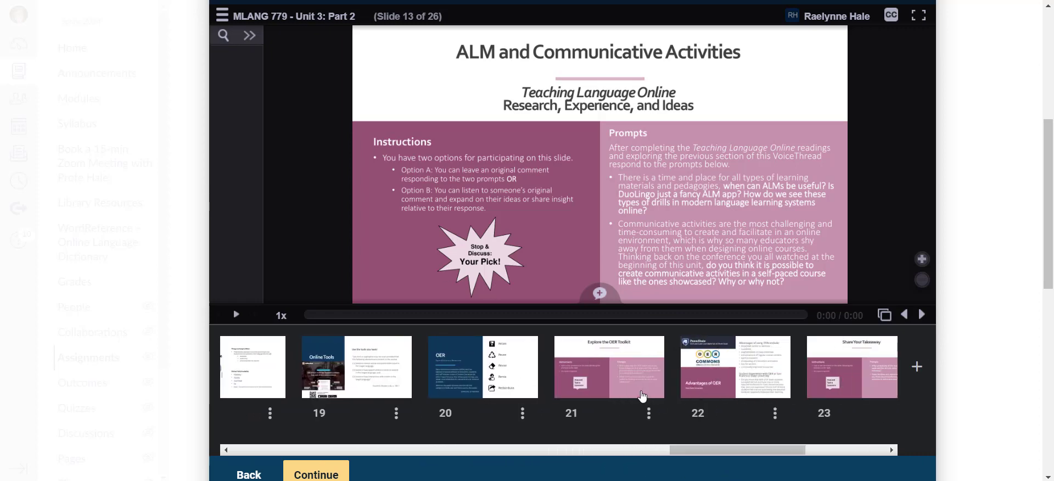
pyautogui.click(641, 393)
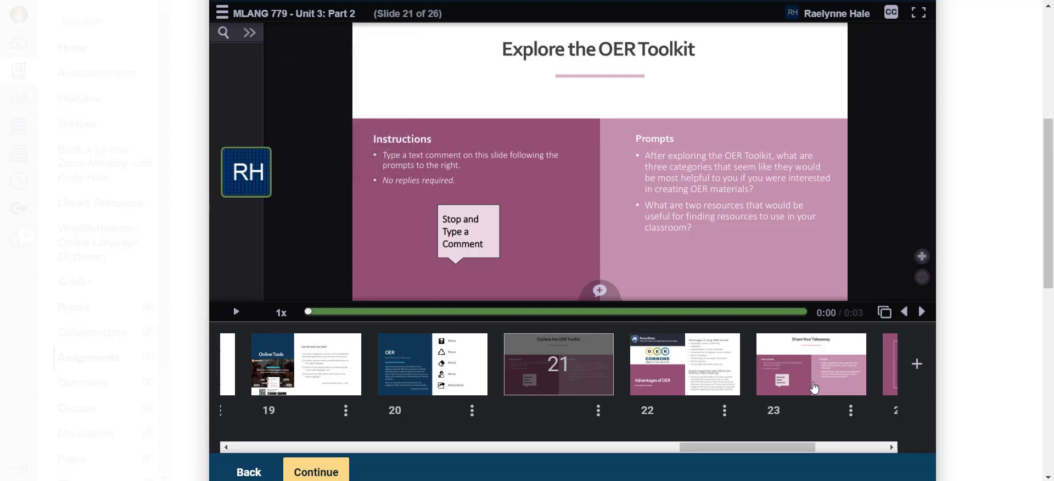
pyautogui.click(809, 389)
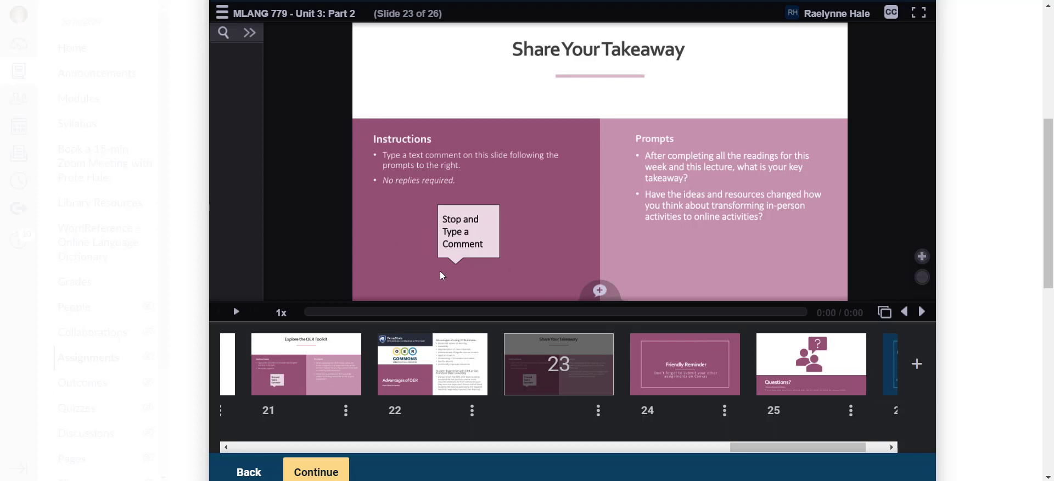
pyautogui.moveTo(781, 447); pyautogui.dragTo(657, 449)
pyautogui.scroll(-1, 324, 423)
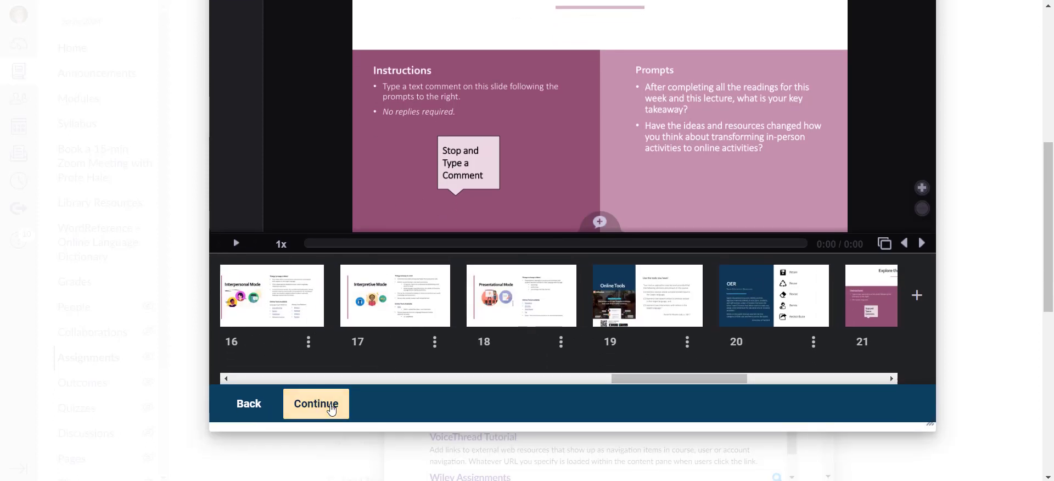
# Continue to the participation requirements and require a minimum of 3 comments.
pyautogui.click(317, 404)
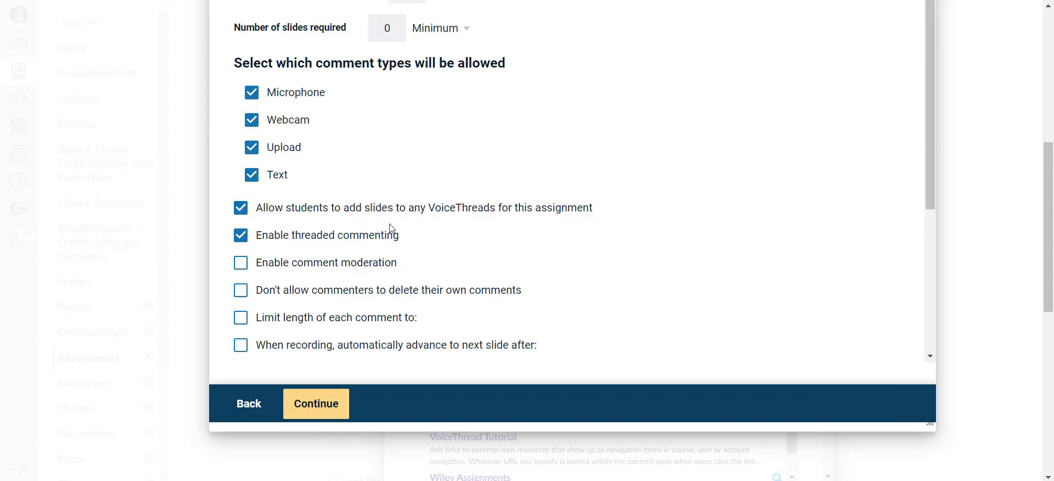
pyautogui.scroll(2, 398, 229)
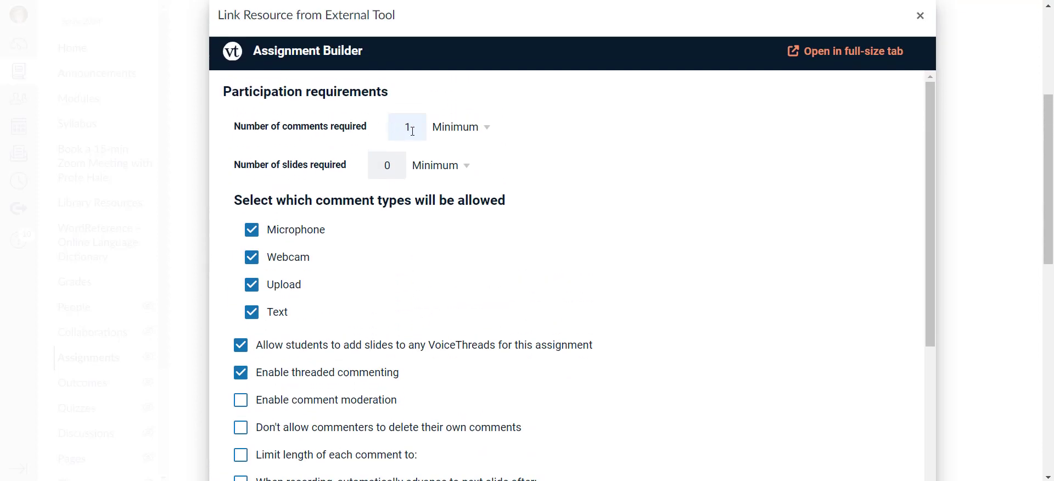
pyautogui.click(456, 126)
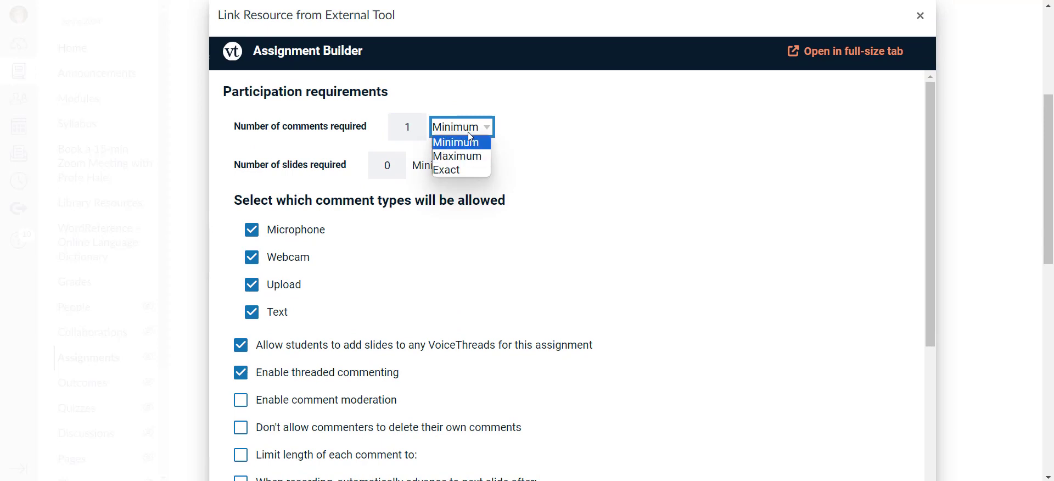
pyautogui.click(469, 142)
pyautogui.click(395, 125)
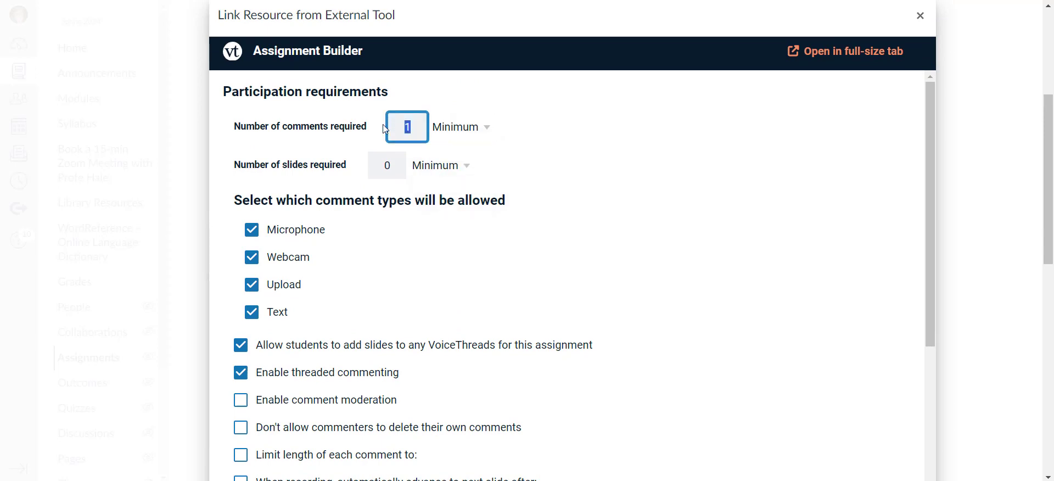
pyautogui.write('3')
pyautogui.click(515, 109)
pyautogui.click(444, 168)
pyautogui.click(409, 242)
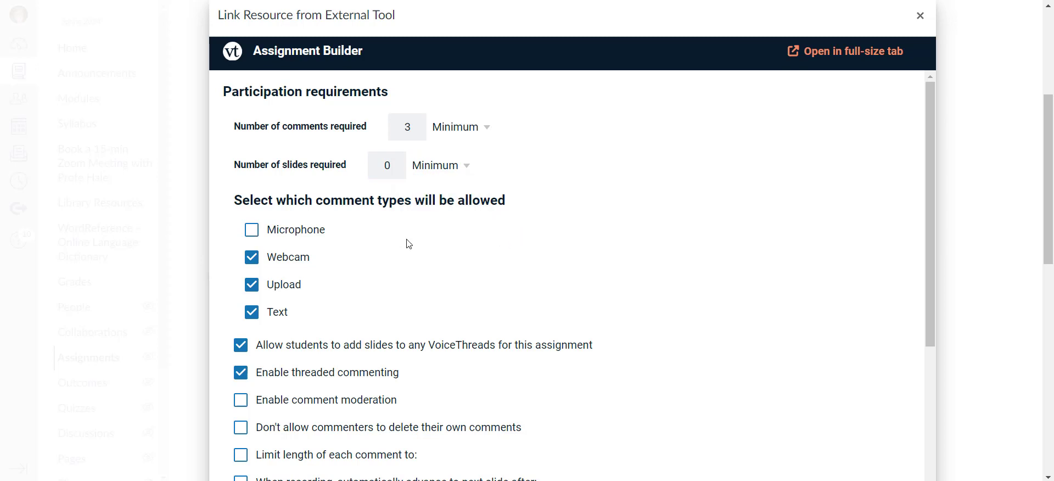
# Allow microphone comments and turn off the option letting students add slides to any VoiceThreads for this assignment.
pyautogui.click(309, 235)
pyautogui.scroll(-1, 351, 233)
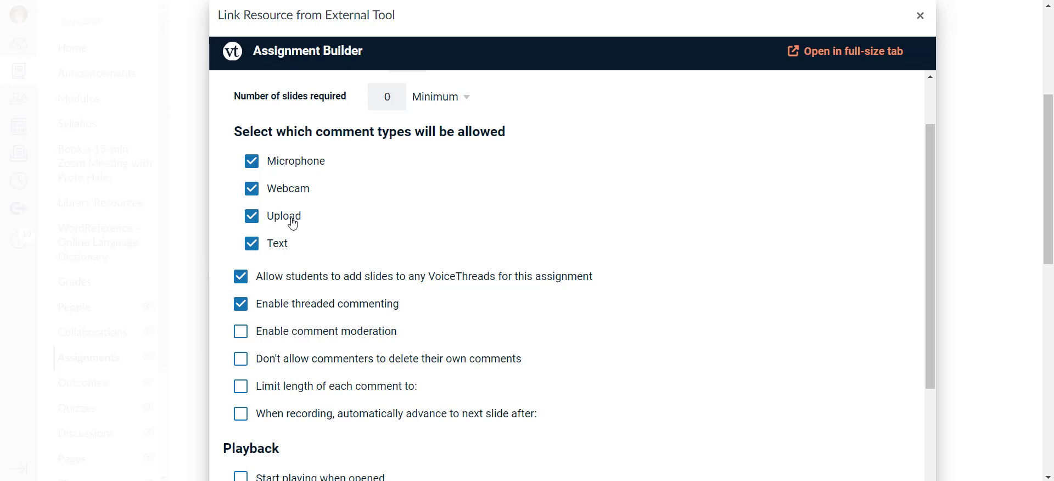
pyautogui.scroll(-1, 405, 245)
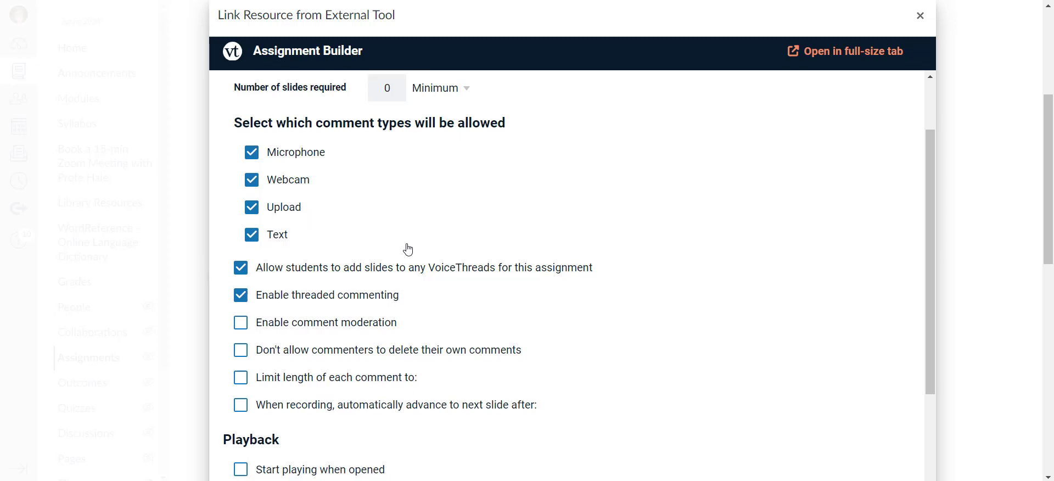
pyautogui.click(240, 212)
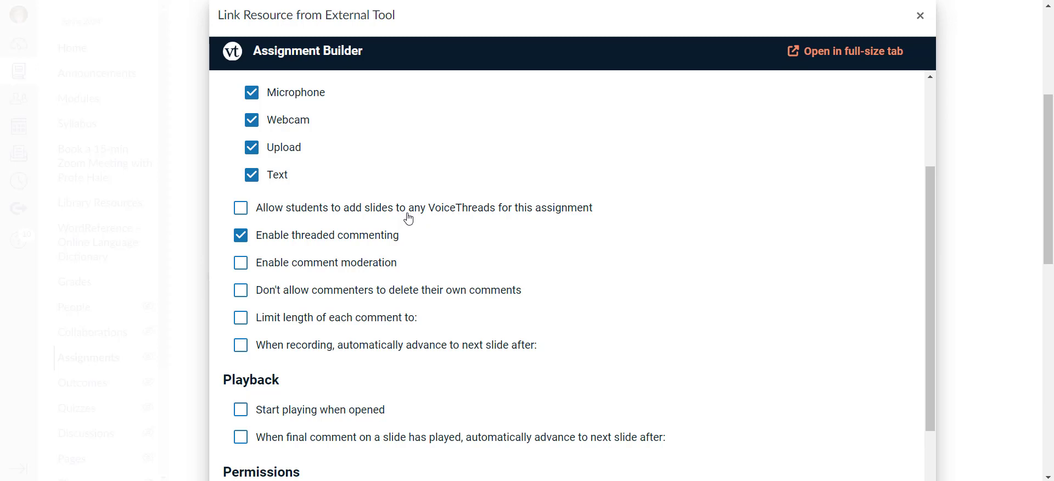
# Limit the length of each comment to 3 minutes.
pyautogui.scroll(-1, 341, 216)
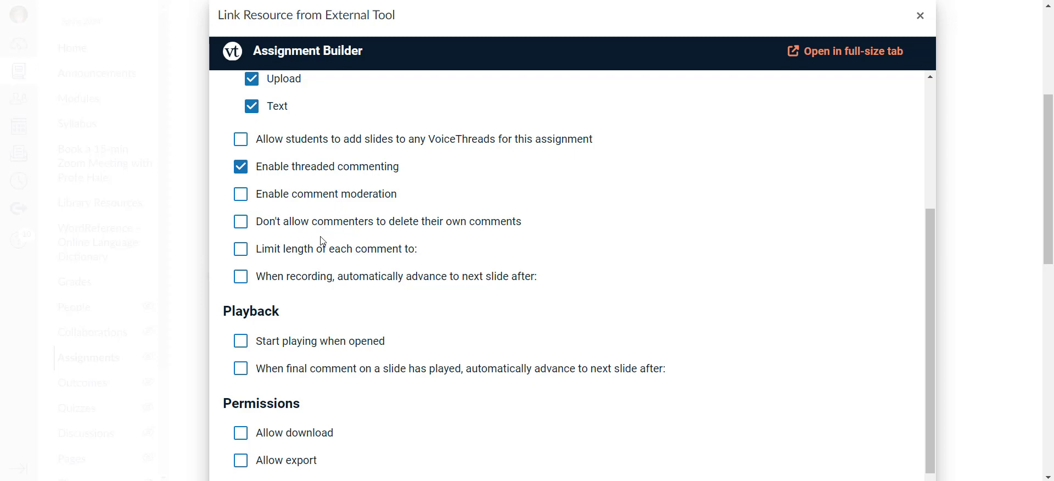
pyautogui.scroll(-1, 371, 233)
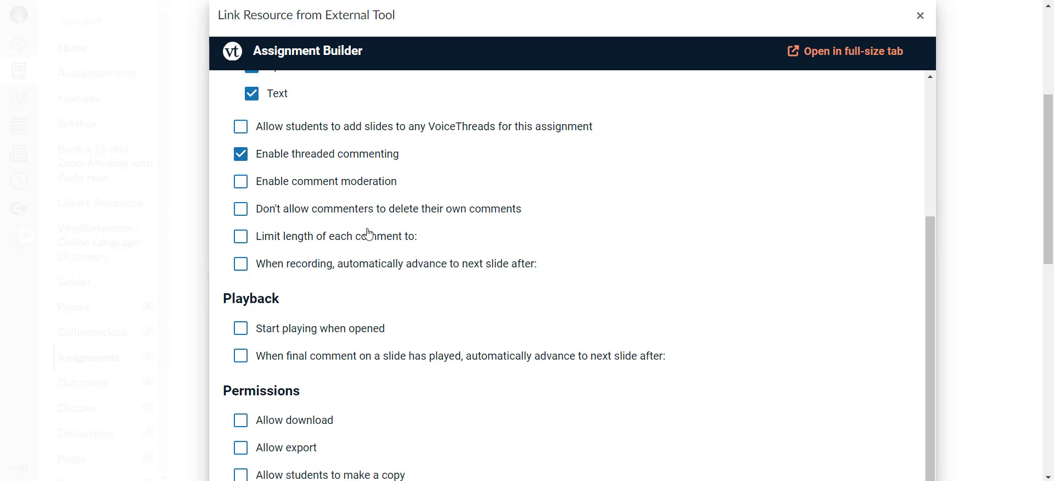
pyautogui.click(238, 231)
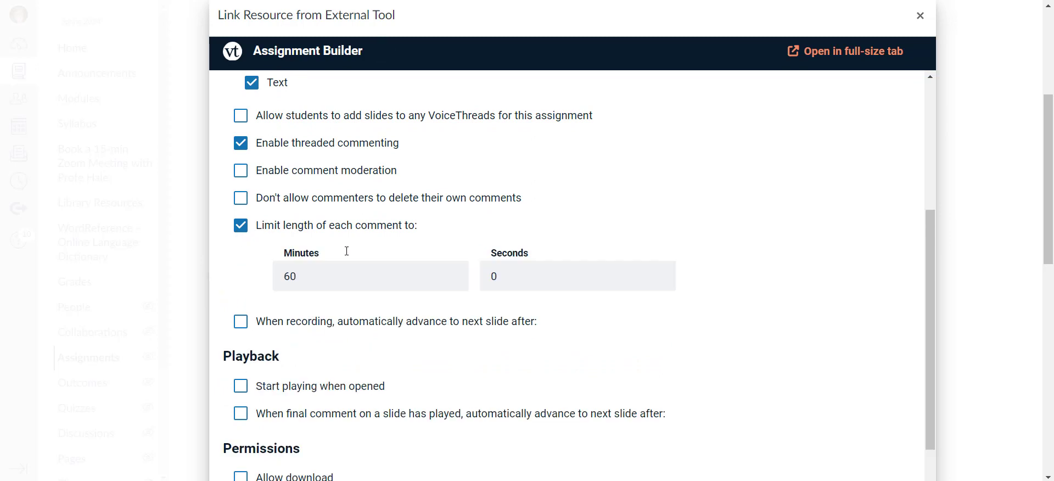
pyautogui.press('Tab')
pyautogui.write('3')
pyautogui.click(471, 229)
pyautogui.click(279, 231)
pyautogui.click(279, 232)
# Enable playback on opening and automatic advance 4 seconds after a slide's final comment, and continue to the assignment details.
pyautogui.scroll(-1, 250, 274)
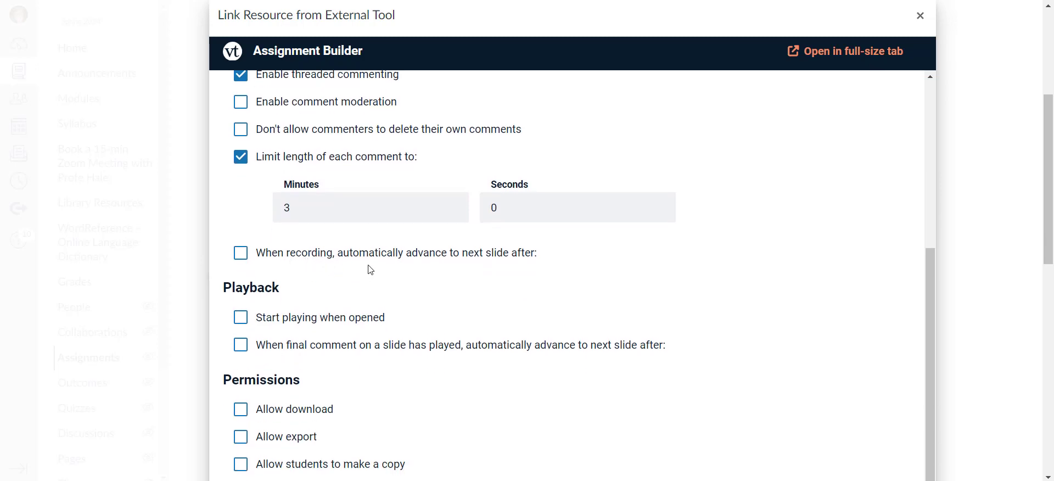
pyautogui.scroll(-1, 363, 305)
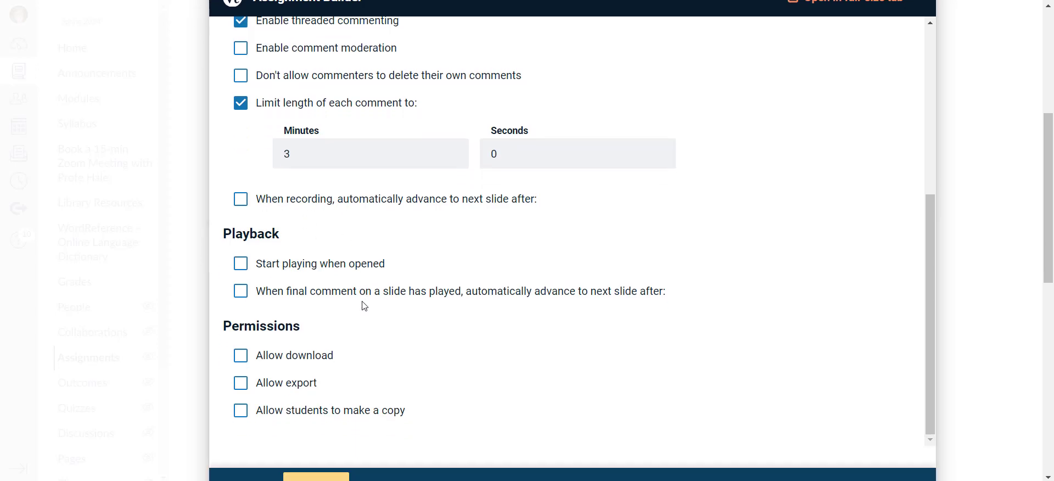
pyautogui.click(241, 249)
pyautogui.click(241, 277)
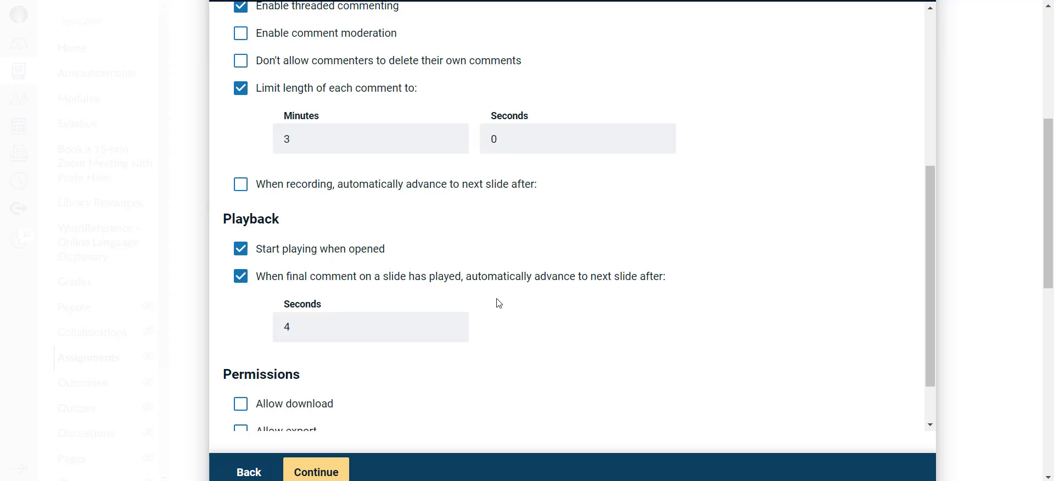
pyautogui.scroll(-2, 499, 299)
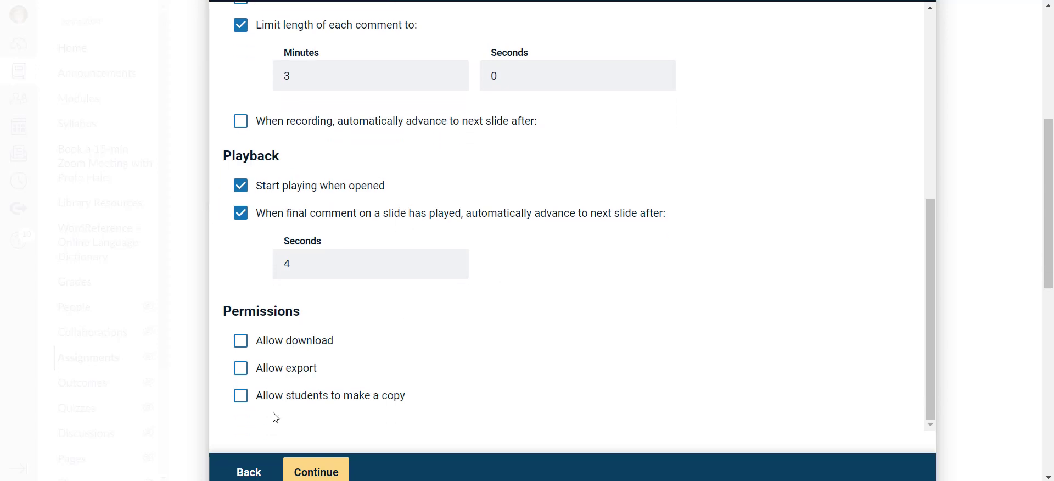
pyautogui.click(318, 472)
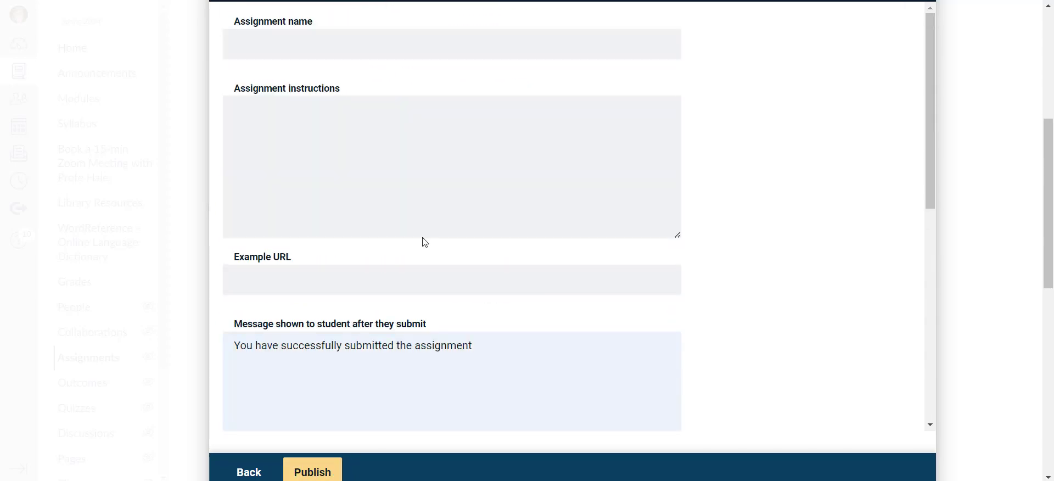
# Name the assignment "VoiceThread: Unit 3".
pyautogui.click(329, 43)
pyautogui.write('Vo')
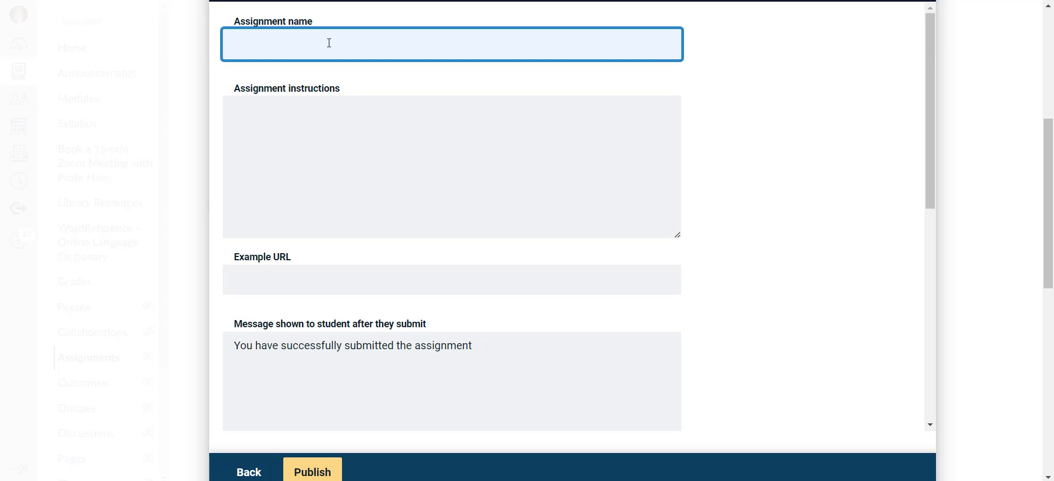
pyautogui.write('oiceThread: Unit 23')
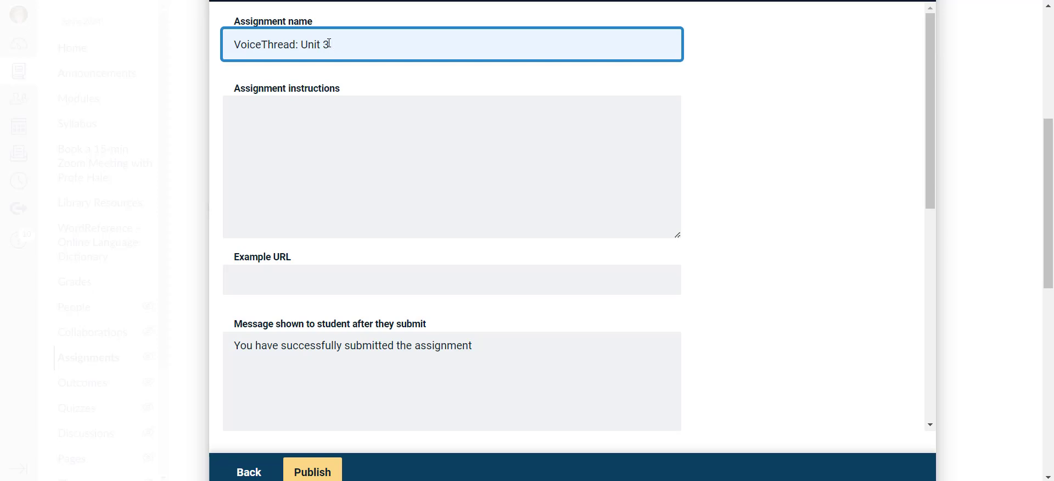
# Complete the assignment name as "VoiceThread: Unit 3 : Part 2" and enter "See Canvas." as the assignment instructions.
pyautogui.write(': Part 2')
pyautogui.click(306, 132)
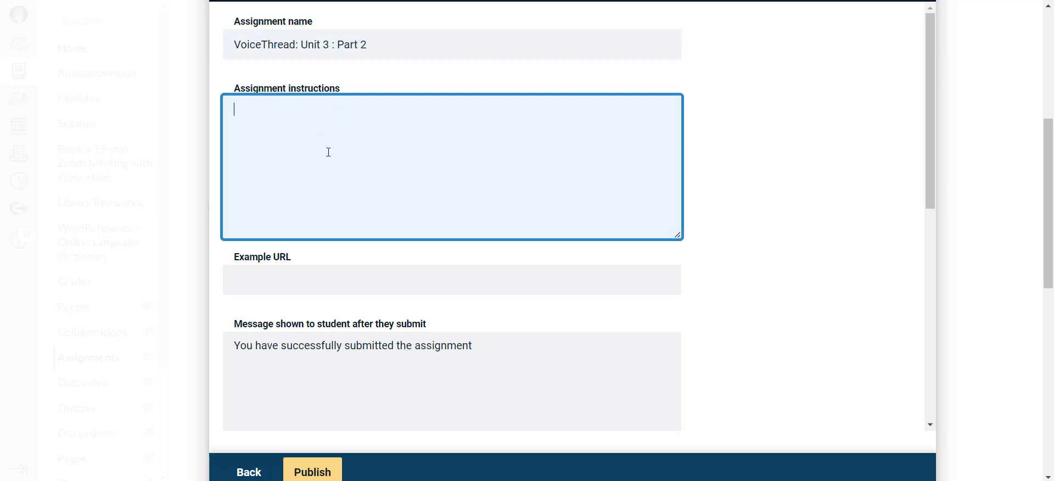
pyautogui.write('See Canva.s')
# Assess the assignment by points with 20 points possible and publish it in VoiceThread.
pyautogui.scroll(-5, 367, 266)
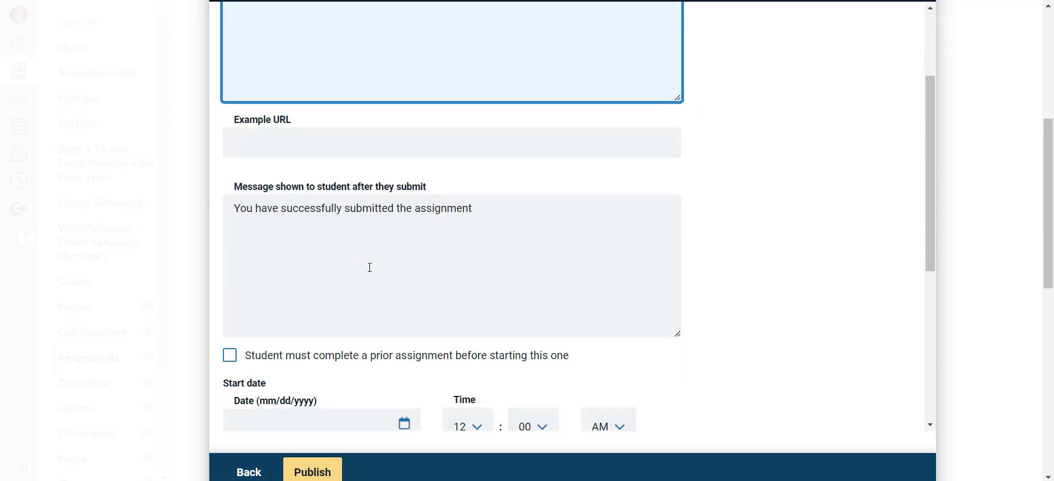
pyautogui.scroll(-3, 360, 219)
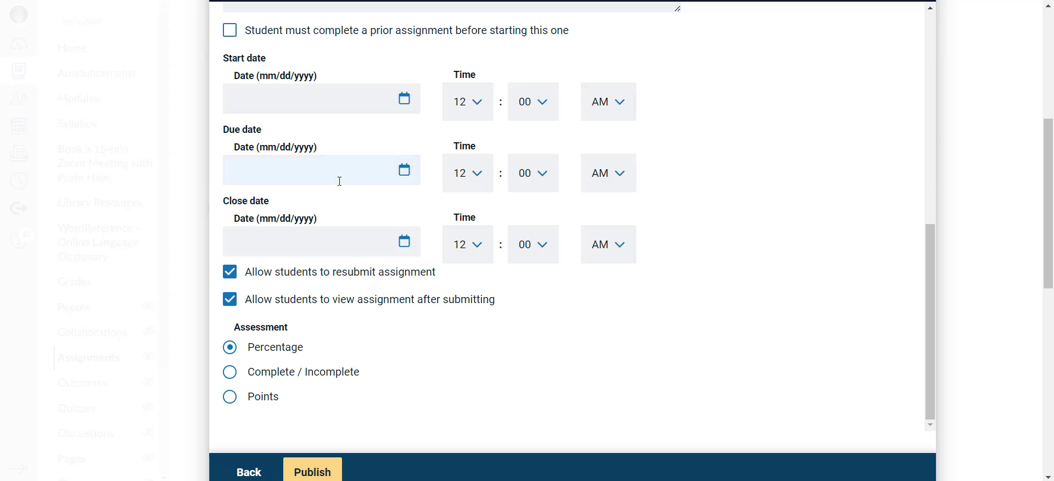
pyautogui.scroll(-1, 296, 267)
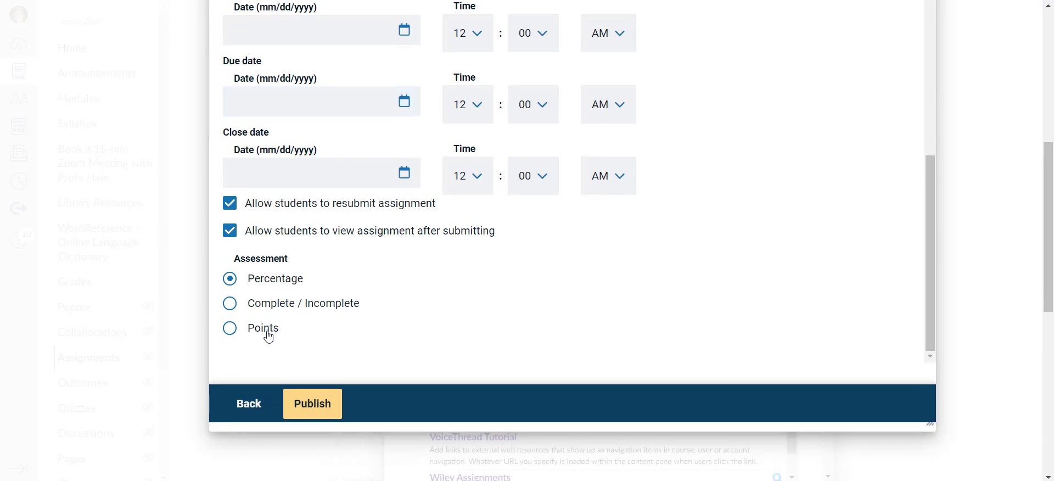
pyautogui.click(265, 328)
pyautogui.scroll(-2, 339, 322)
pyautogui.click(298, 318)
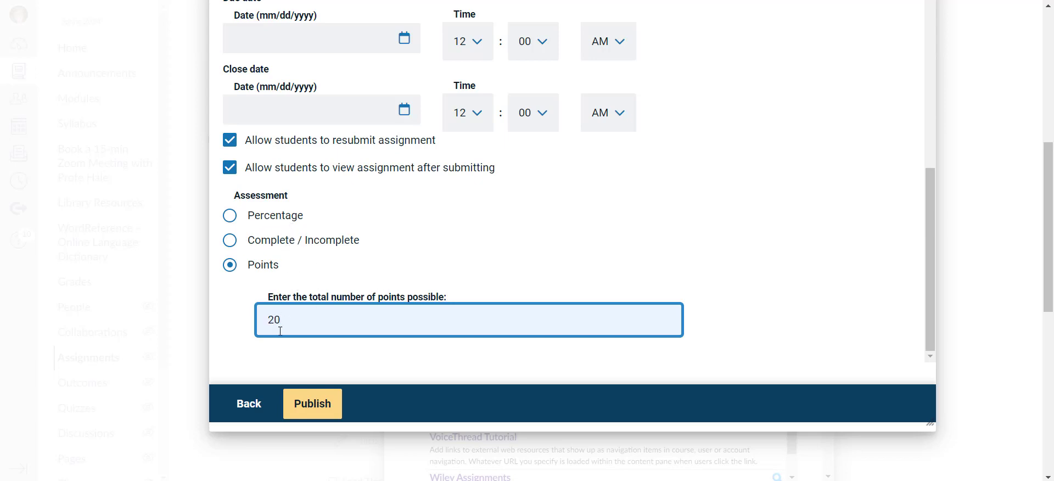
pyautogui.click(309, 406)
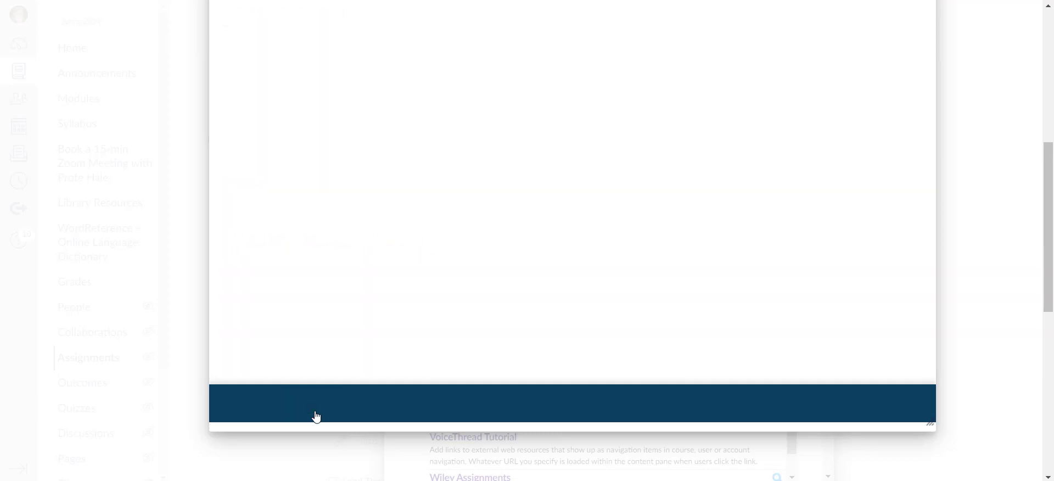
# Confirm VoiceThread as the assignment's external tool, then save and publish the Canvas assignment.
pyautogui.scroll(-5, 812, 312)
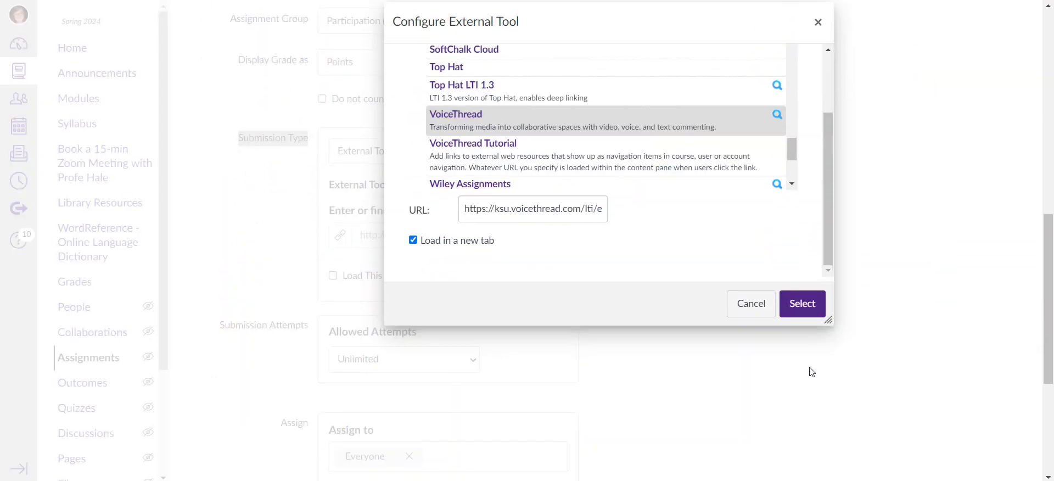
pyautogui.click(799, 303)
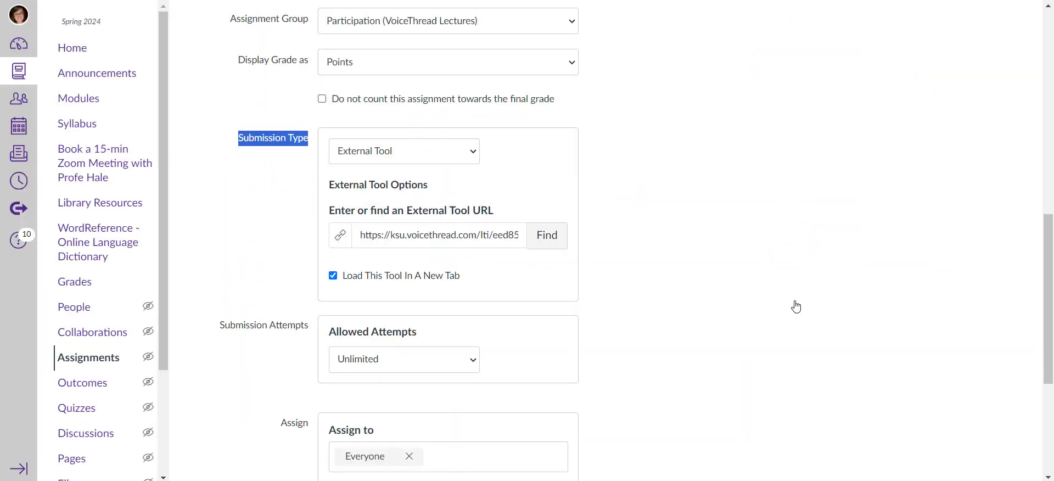
pyautogui.scroll(-4, 796, 306)
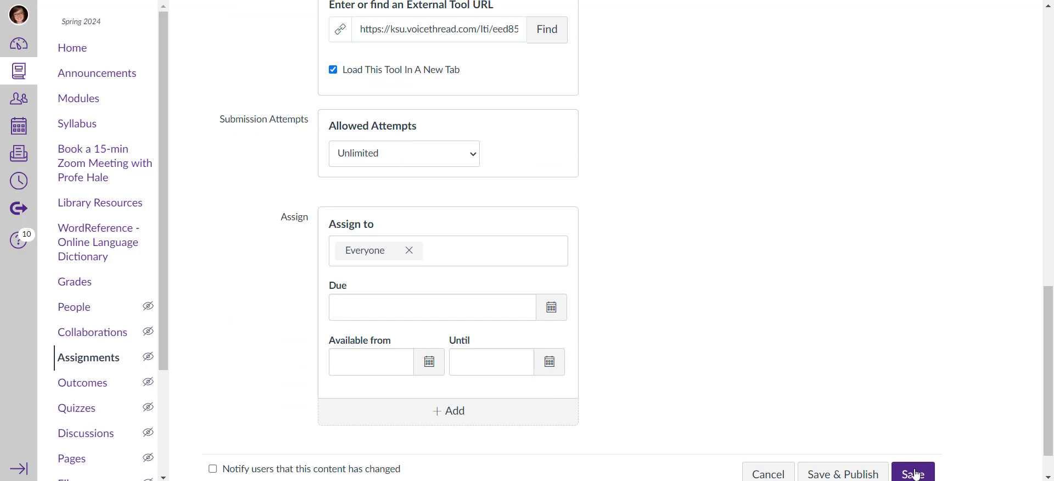
pyautogui.click(843, 474)
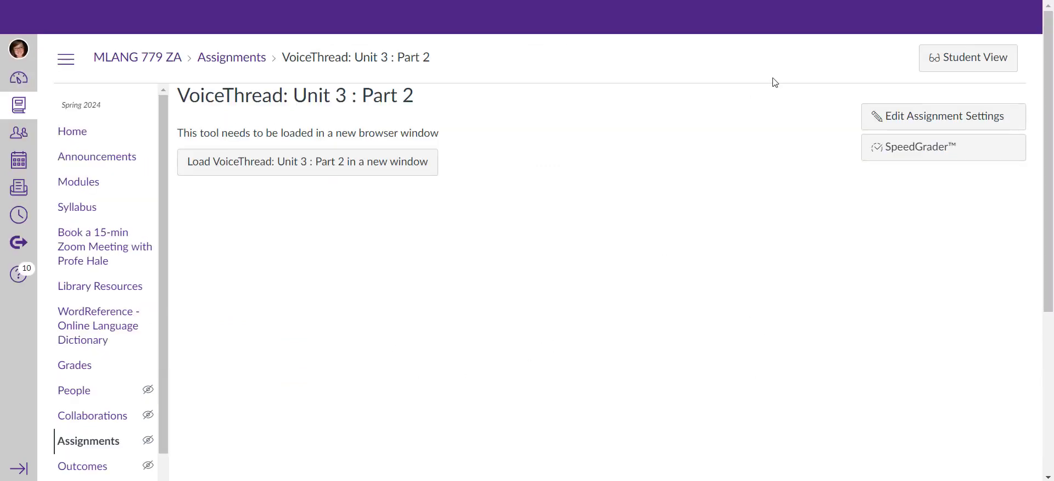
# Load the Unit 3 : Part 2 assignment in a new window, preview its slides and slide overview, and return to Canvas.
pyautogui.click(346, 166)
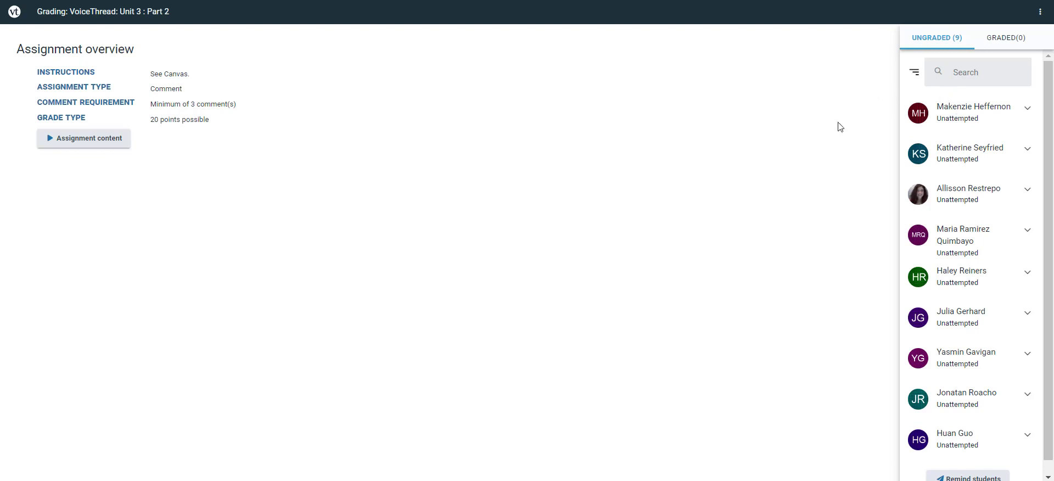
pyautogui.click(98, 147)
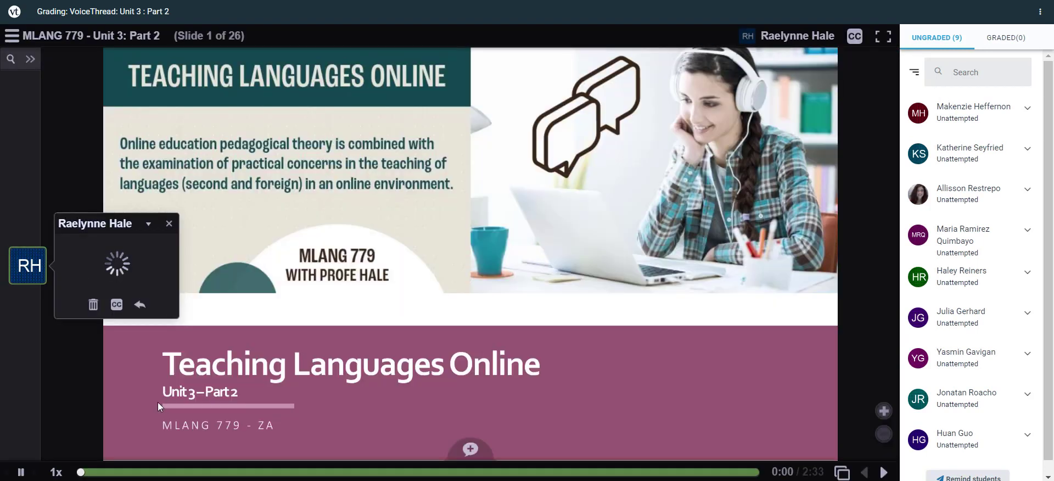
pyautogui.click(23, 473)
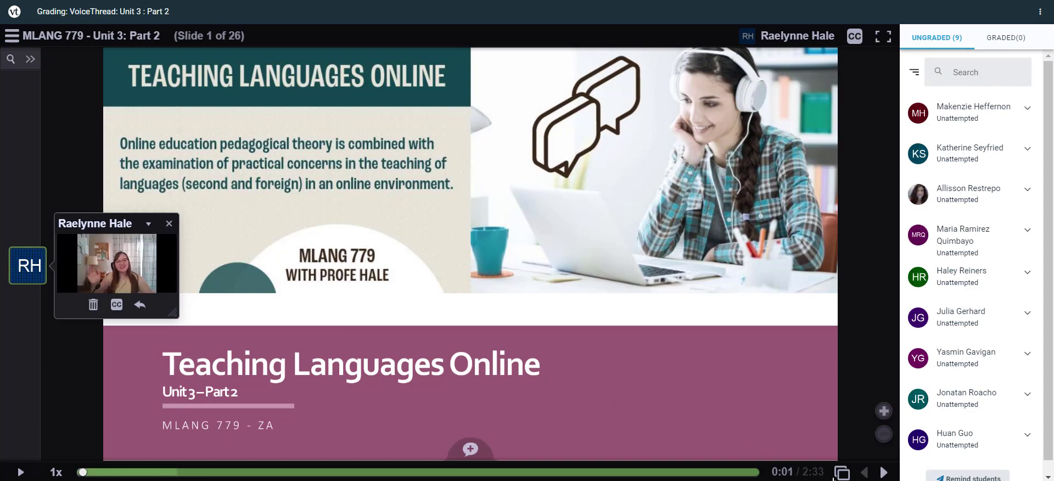
pyautogui.click(882, 473)
pyautogui.click(881, 475)
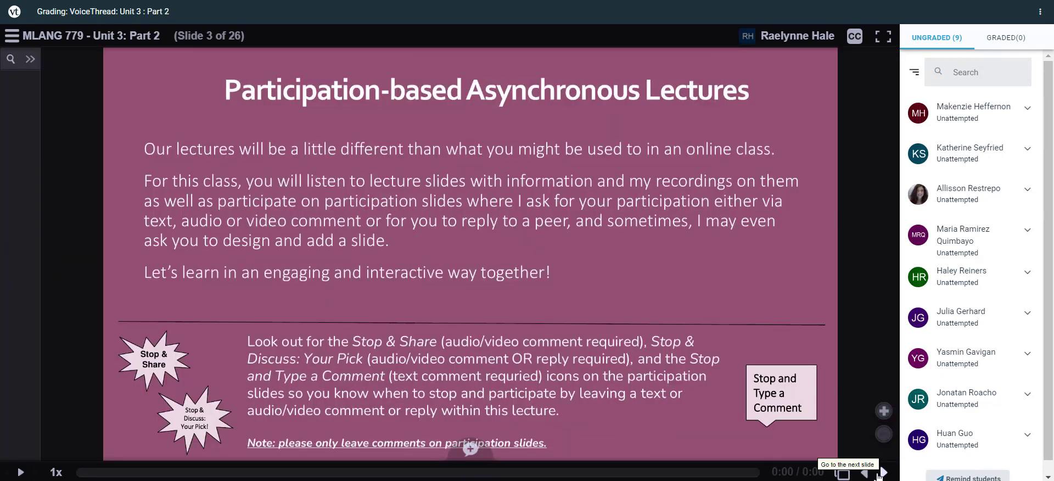
pyautogui.click(843, 473)
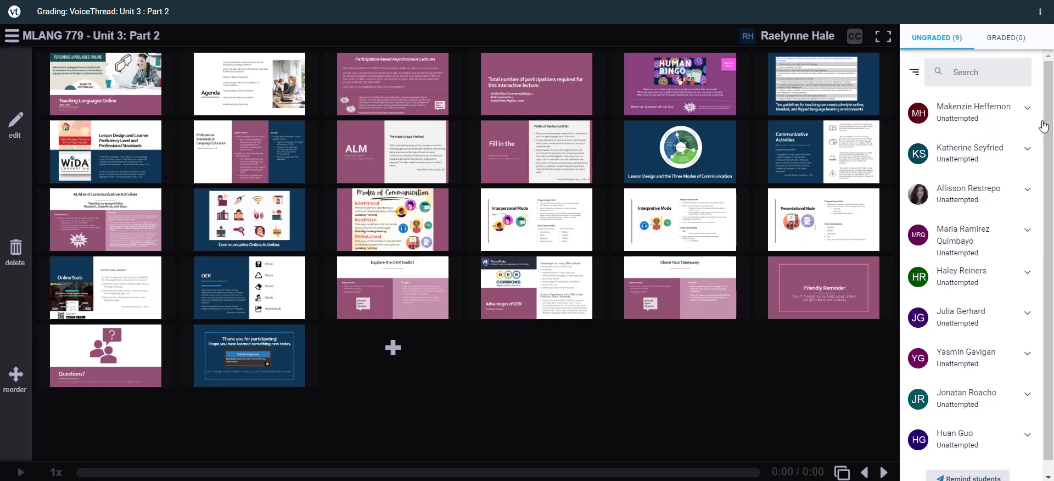
pyautogui.click(1003, 120)
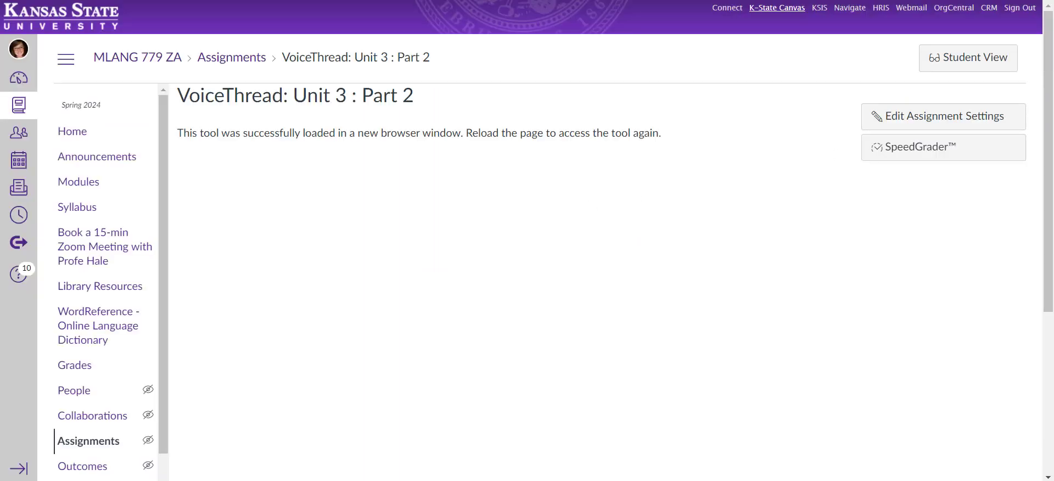
# Open the existing "VoiceThread Unit 2: Part 3" assignment from the Week 7 course module as an example.
pyautogui.scroll(-5, 824, 182)
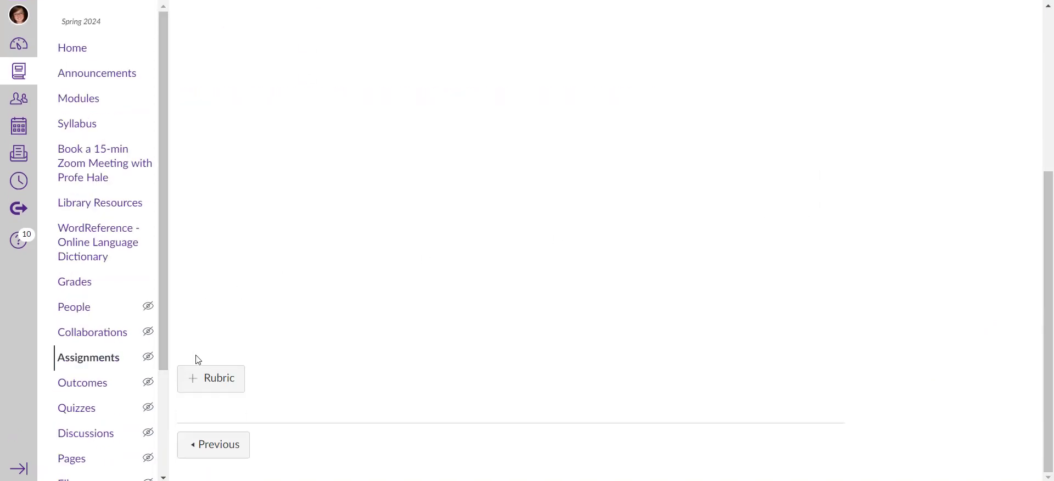
pyautogui.scroll(2, 544, 263)
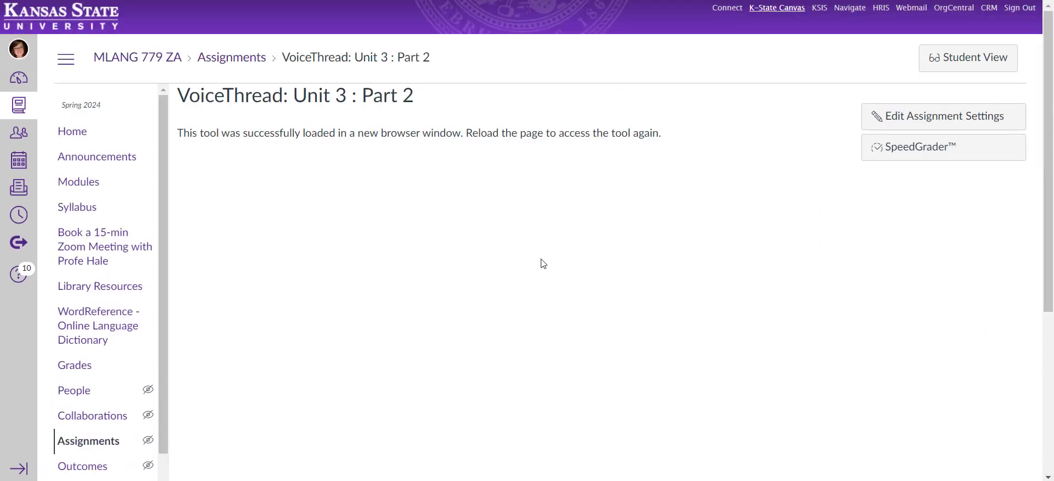
pyautogui.click(99, 184)
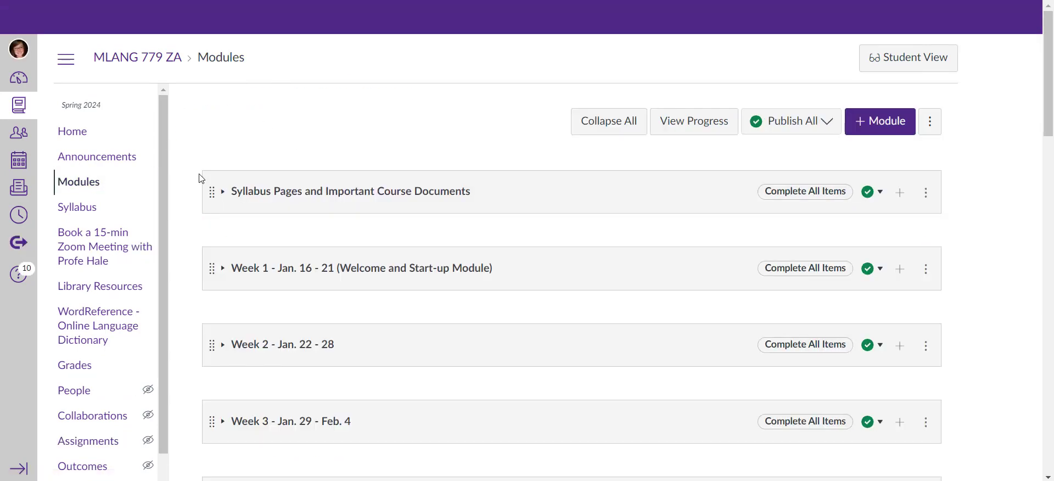
pyautogui.scroll(-20, 200, 179)
pyautogui.scroll(5, 200, 179)
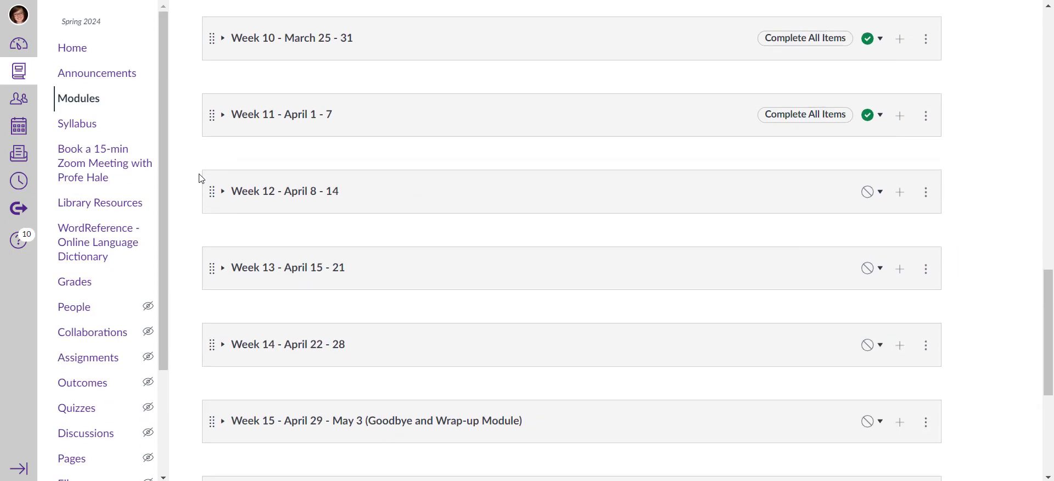
pyautogui.scroll(2, 201, 178)
pyautogui.scroll(4, 280, 135)
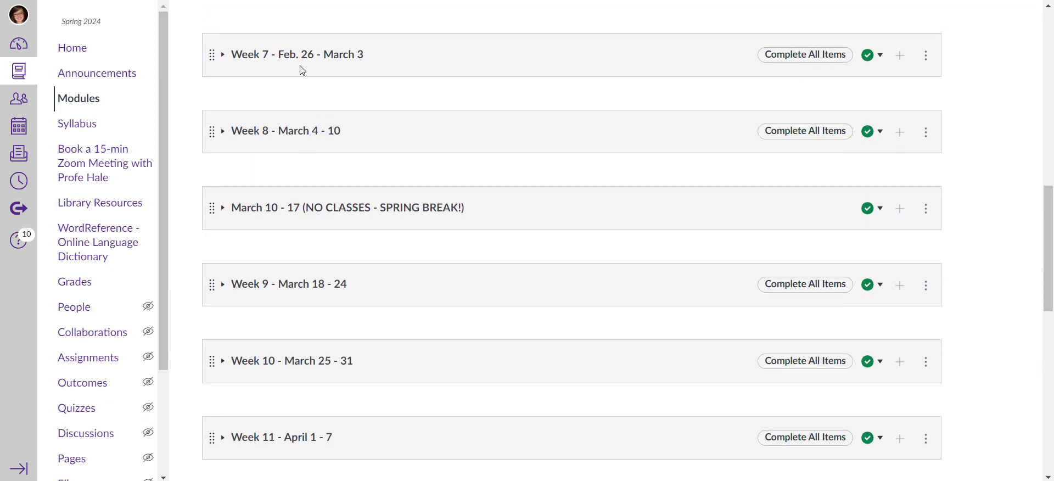
pyautogui.click(289, 53)
pyautogui.scroll(2, 225, 180)
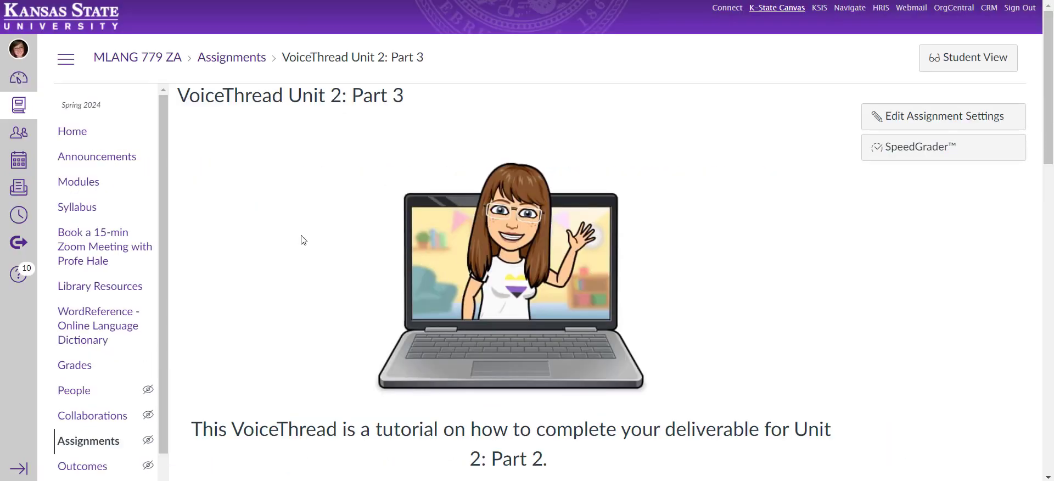
# Review the example assignment's deadline, required participation, instructions and embedded VoiceThread.
pyautogui.scroll(-6, 302, 240)
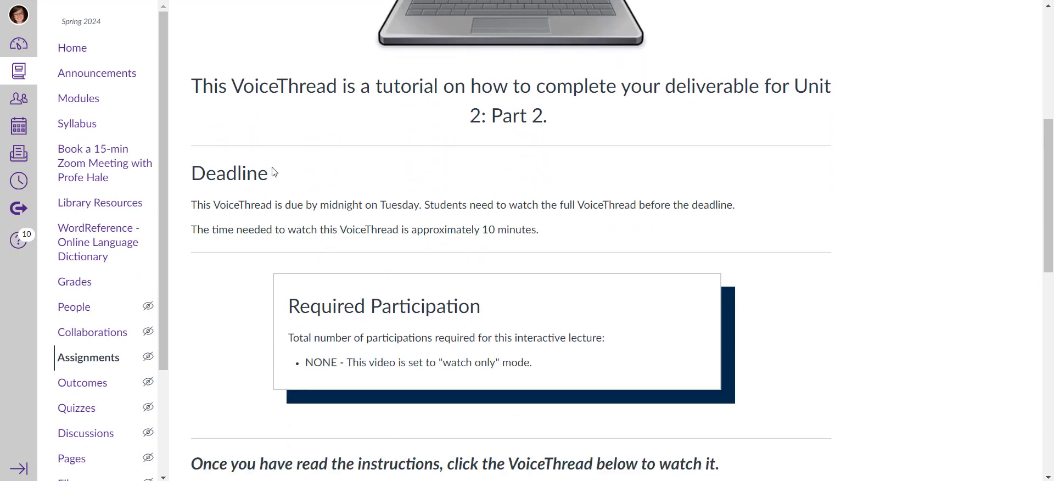
pyautogui.scroll(-5, 279, 235)
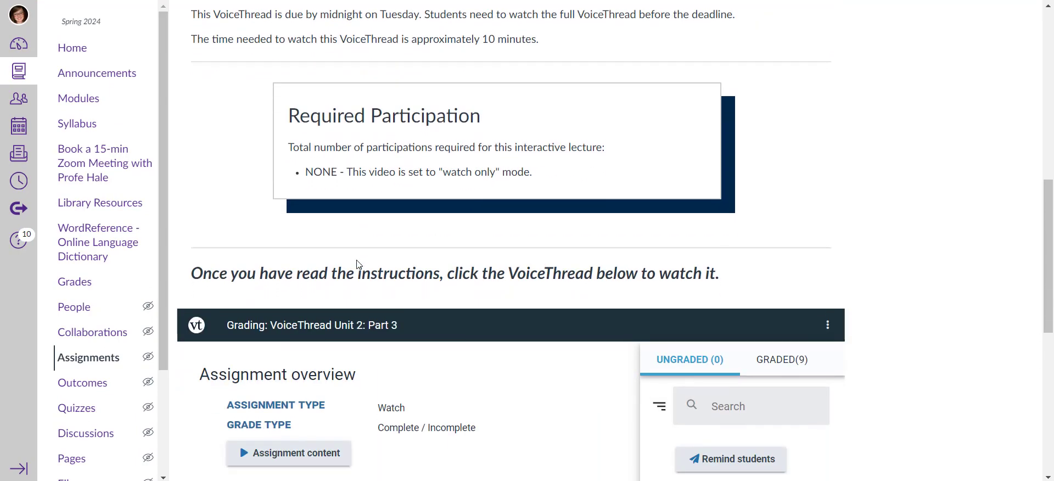
pyautogui.scroll(-3, 274, 236)
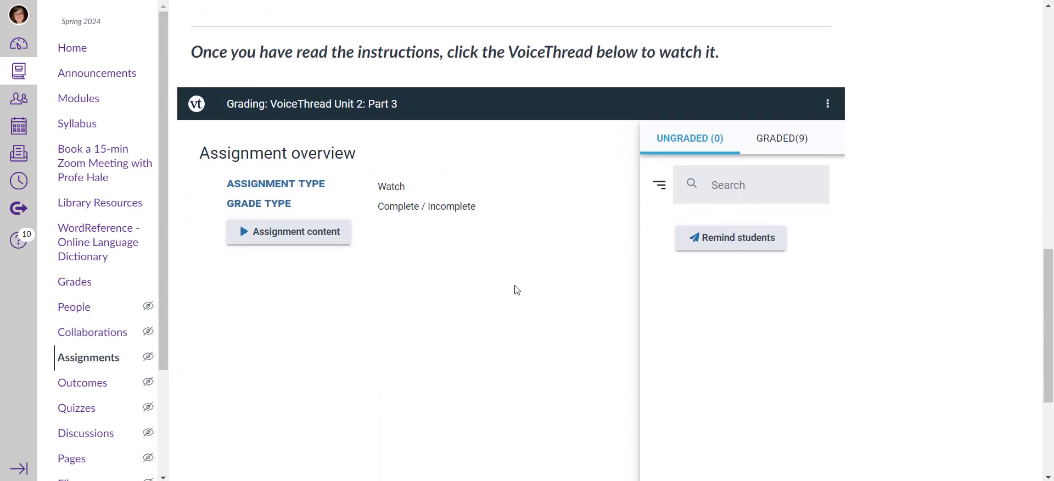
pyautogui.scroll(-4, 502, 287)
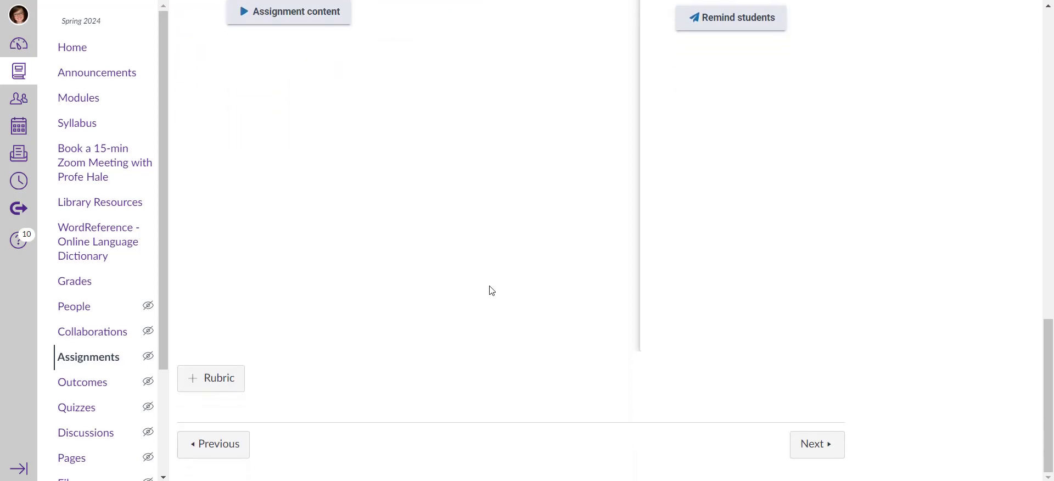
pyautogui.scroll(5, 486, 288)
pyautogui.scroll(15, 486, 289)
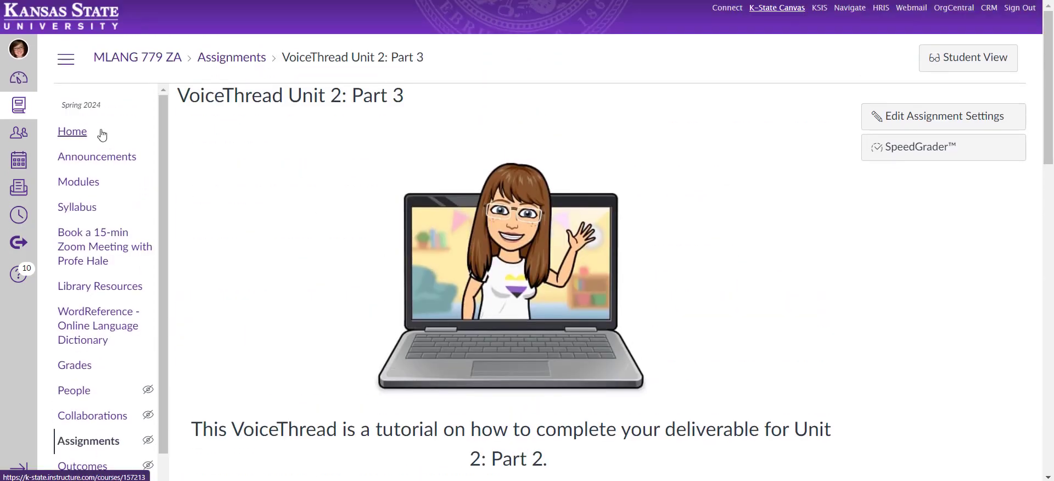
# Return to the course modules, collapse them all and expand the VoiceThread Access module.
pyautogui.click(114, 132)
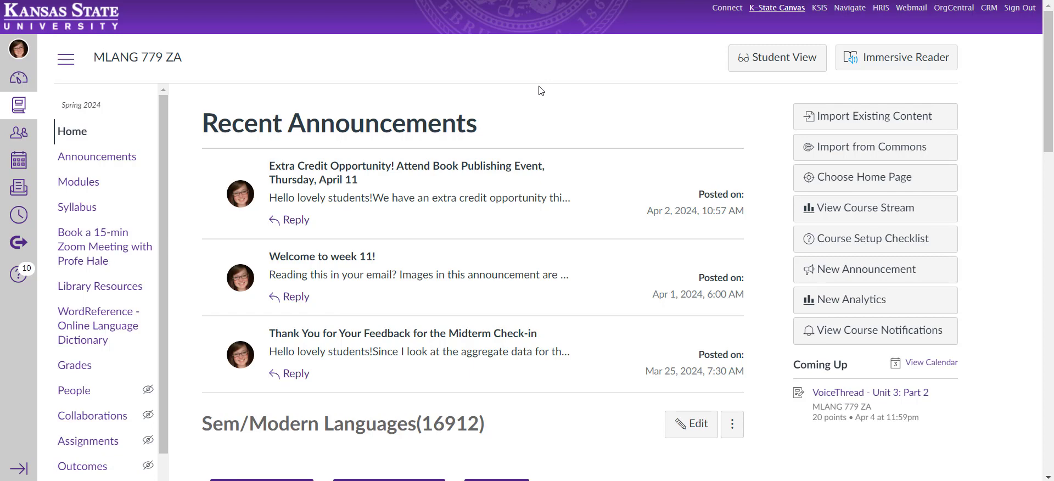
pyautogui.click(79, 182)
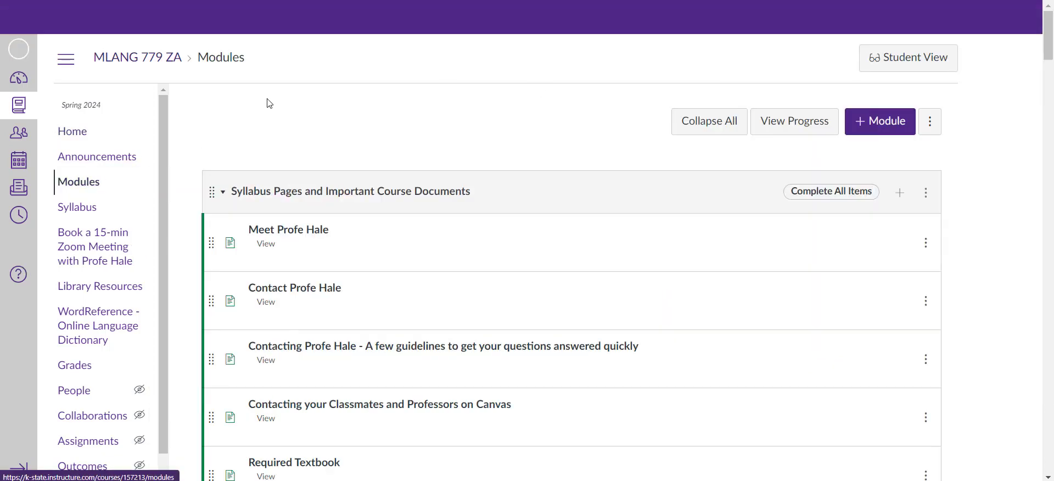
pyautogui.scroll(-12, 204, 104)
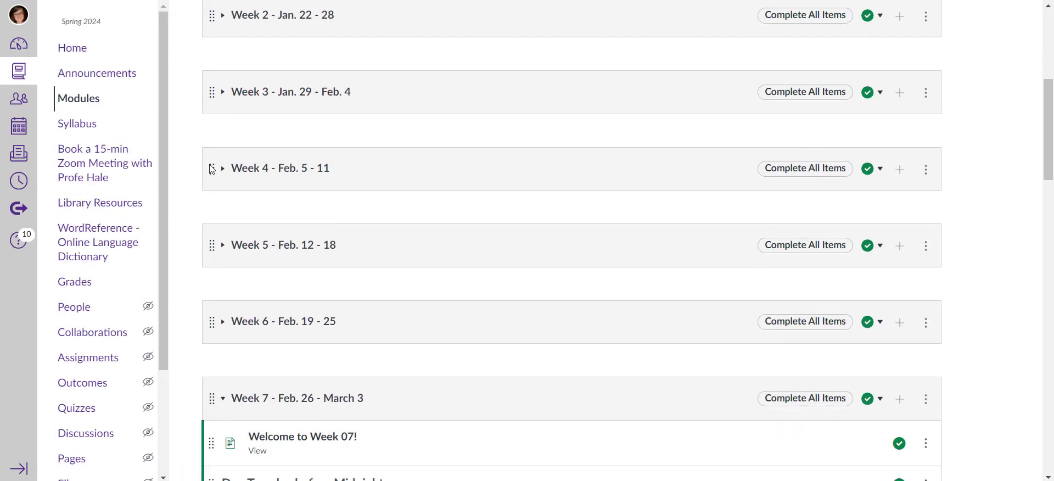
pyautogui.scroll(12, 565, 174)
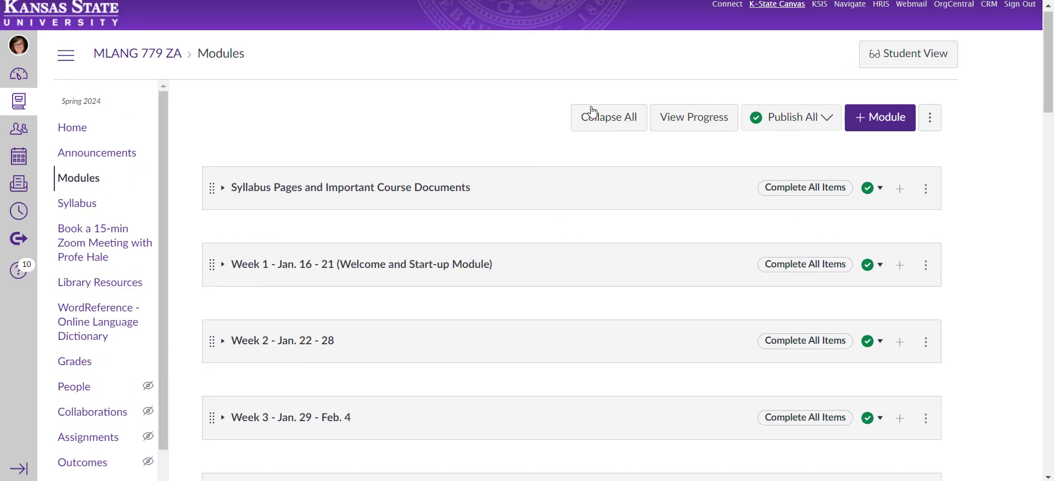
pyautogui.click(603, 128)
pyautogui.scroll(-20, 462, 214)
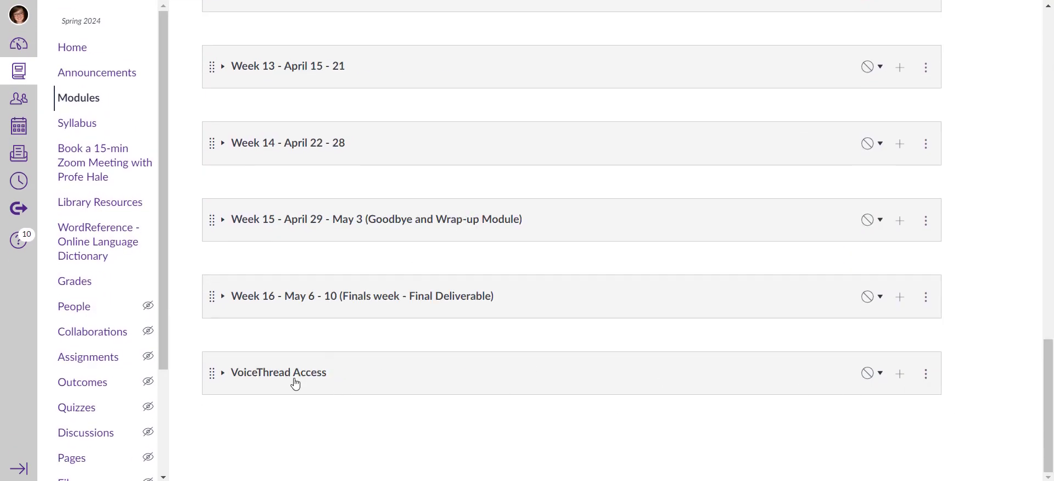
pyautogui.click(269, 376)
pyautogui.scroll(-1, 213, 358)
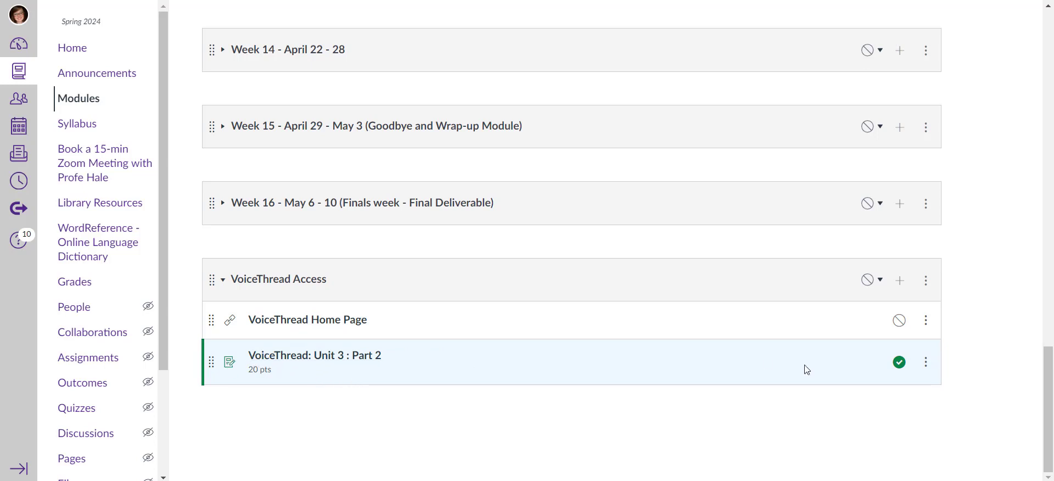
# Move the "VoiceThread: Unit 3 : Part 2" item to the bottom of the "Week 13 - April 15 - 21" module.
pyautogui.click(926, 362)
pyautogui.click(906, 209)
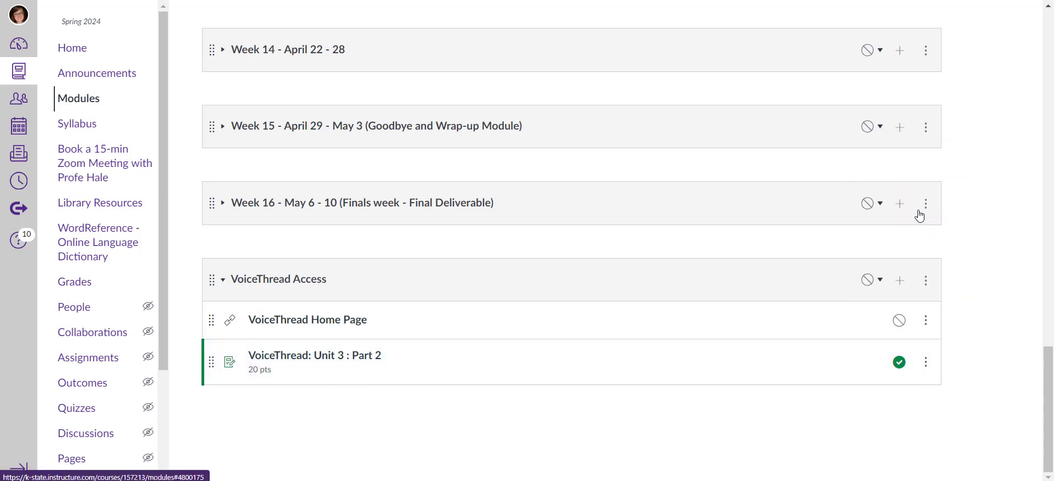
pyautogui.click(1008, 92)
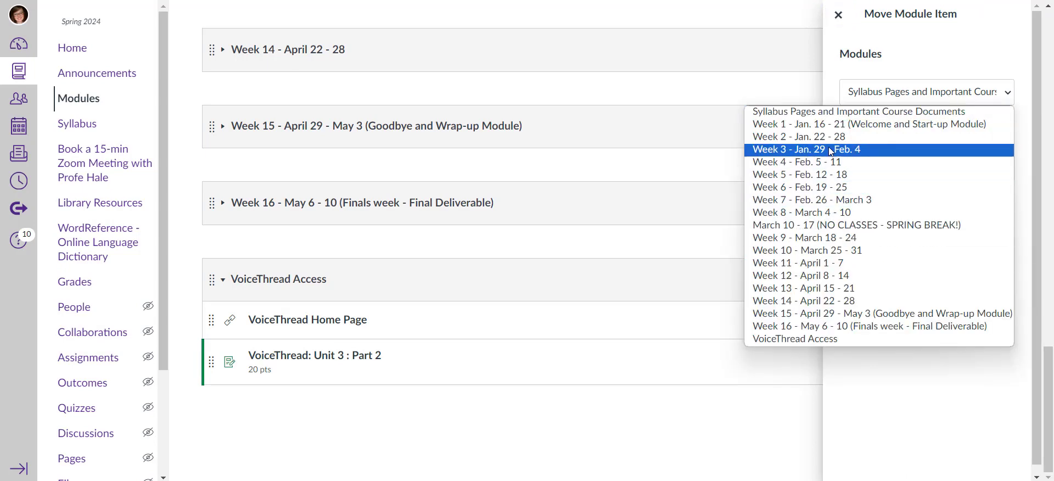
pyautogui.click(833, 288)
pyautogui.click(904, 166)
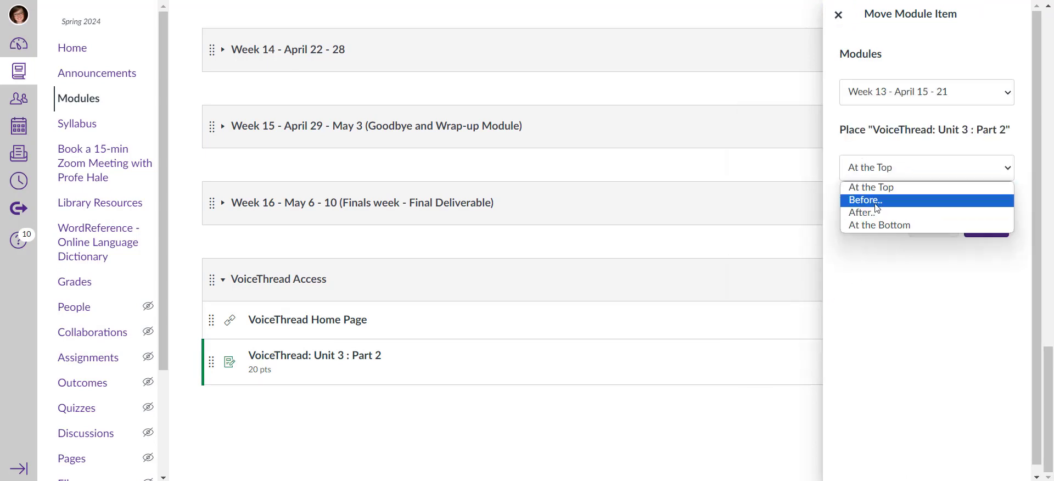
pyautogui.click(875, 224)
pyautogui.click(986, 224)
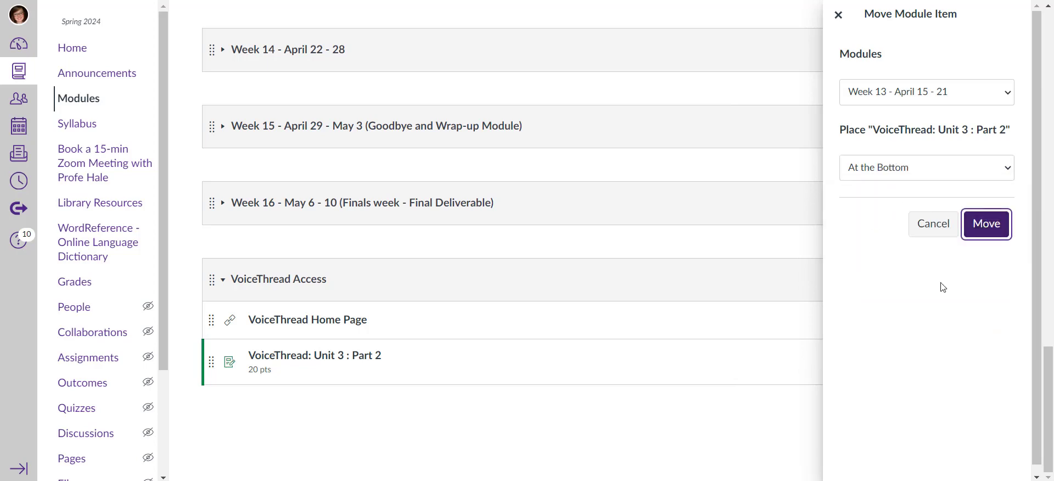